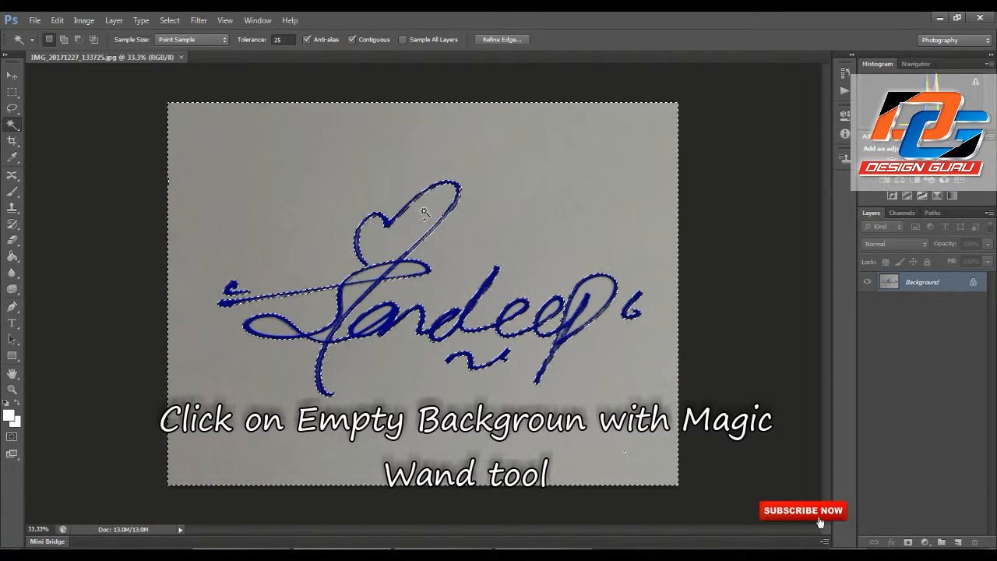
Step: Add the enclosed paper areas inside the signature's letter loops to the background selection with the Magic Wand
key(shift)
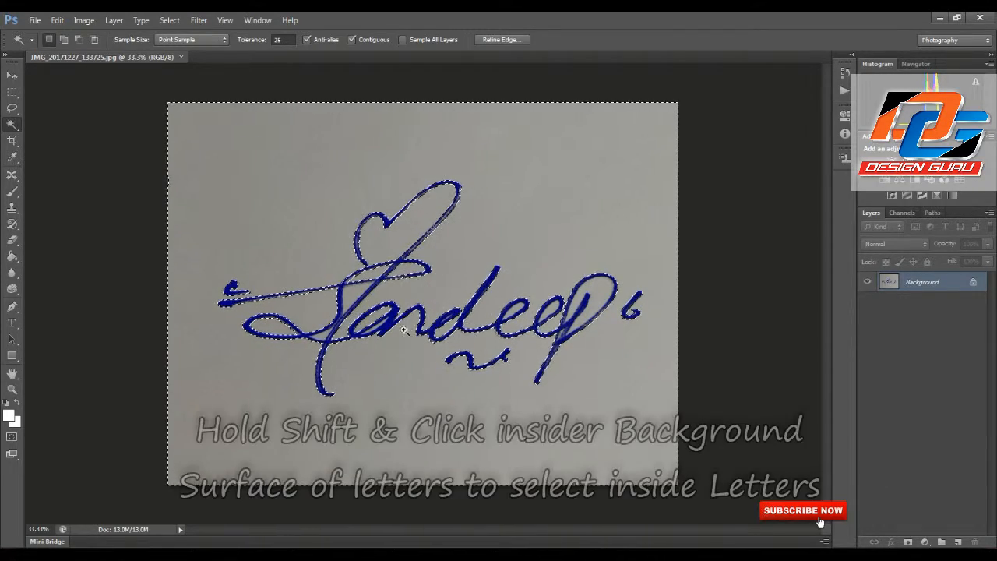
drag(350, 310, 399, 360)
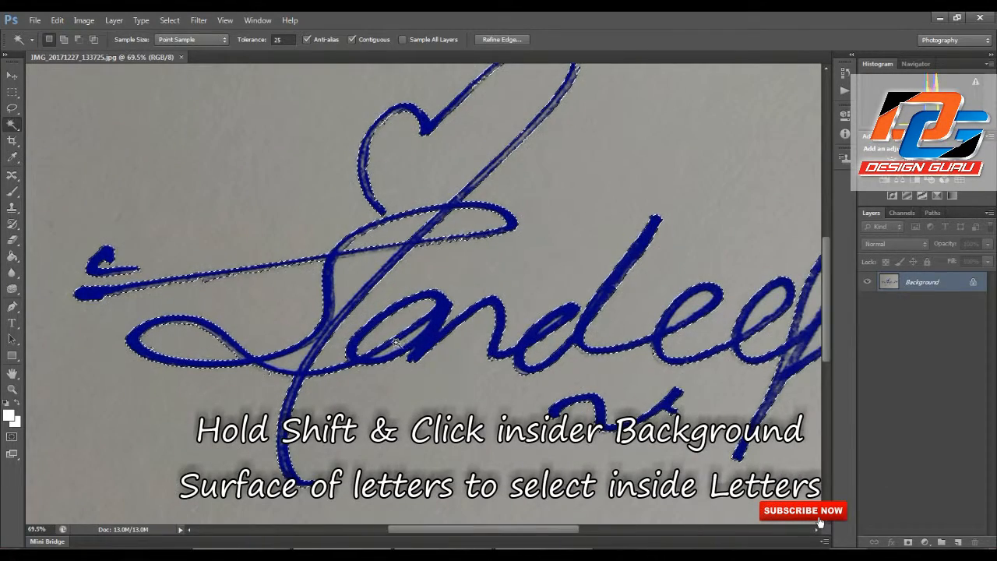
key(shift)
shift+click(399, 343)
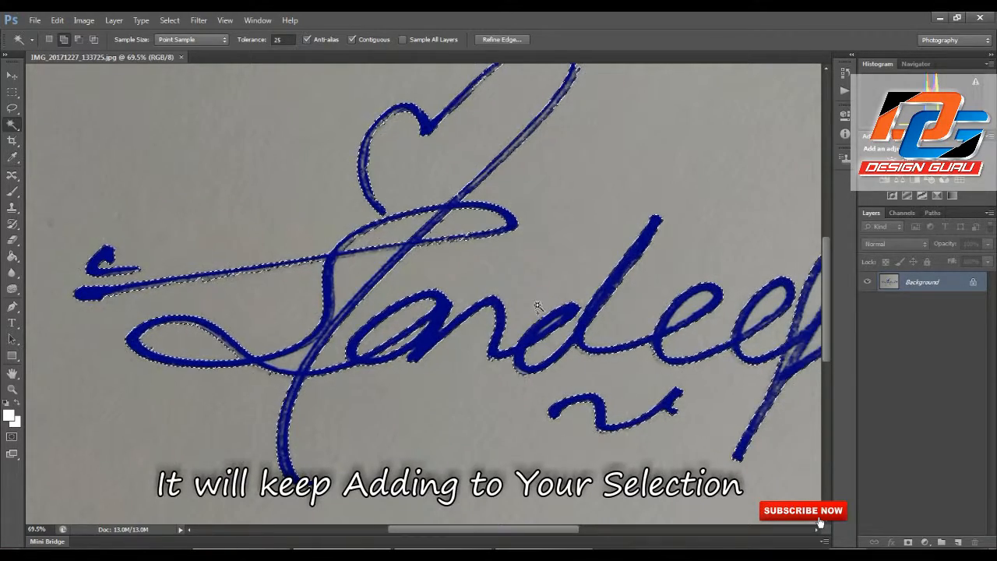
shift+click(689, 314)
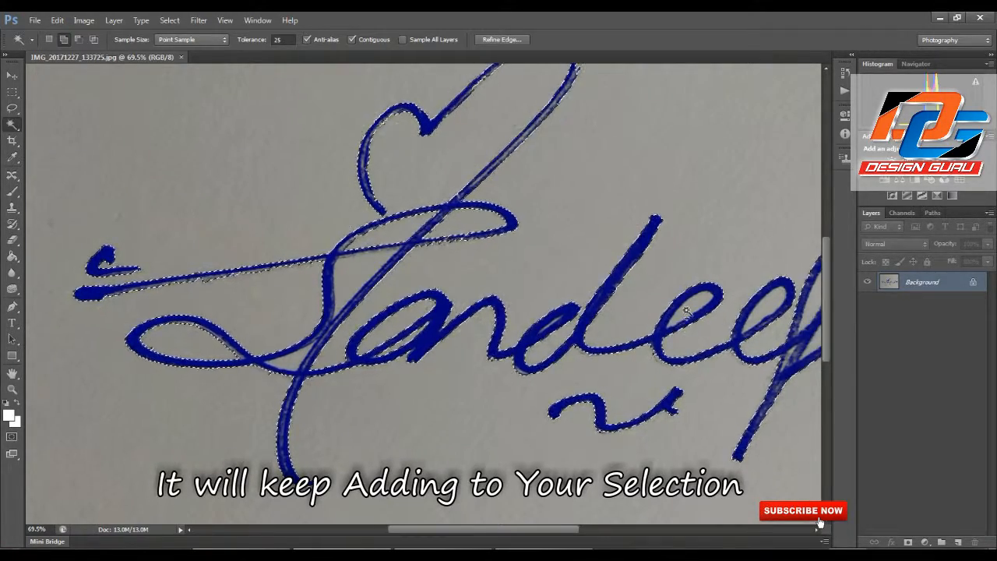
shift+click(767, 305)
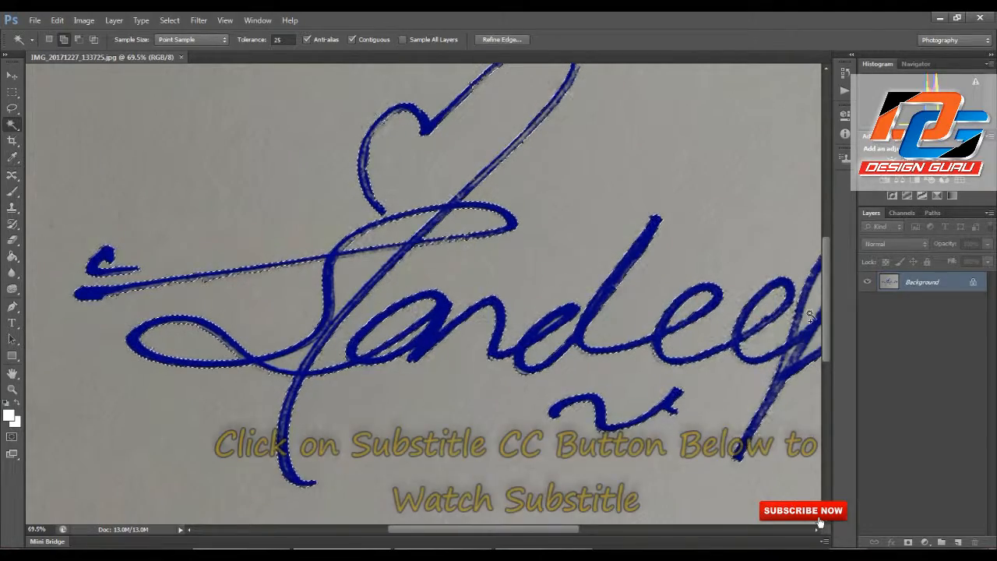
shift+click(802, 304)
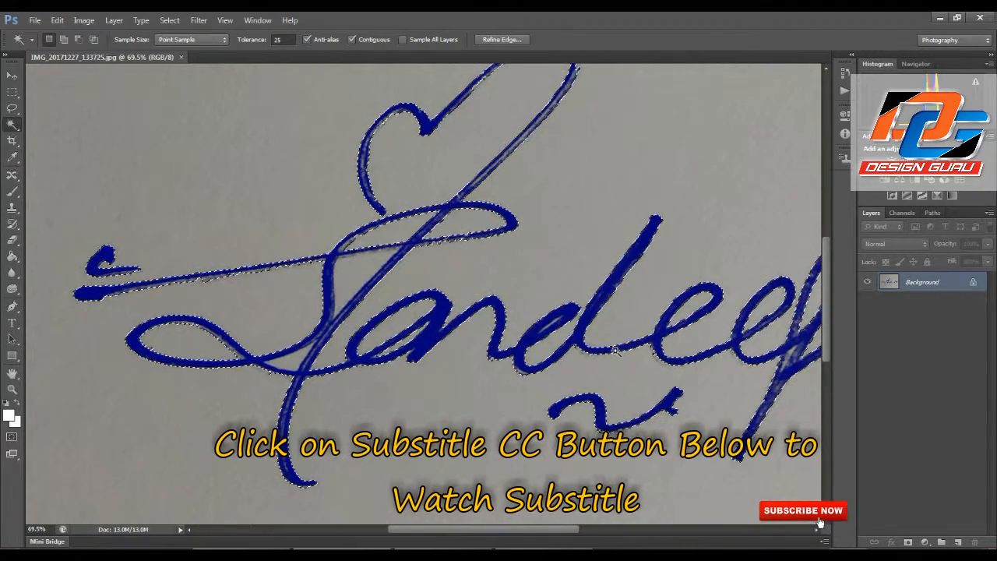
drag(623, 352, 413, 314)
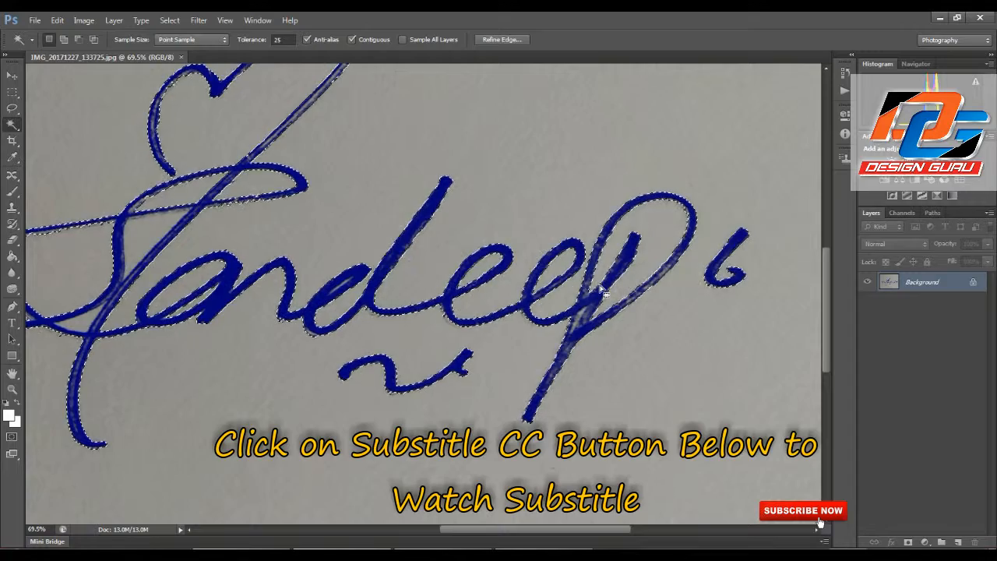
drag(354, 328, 571, 343)
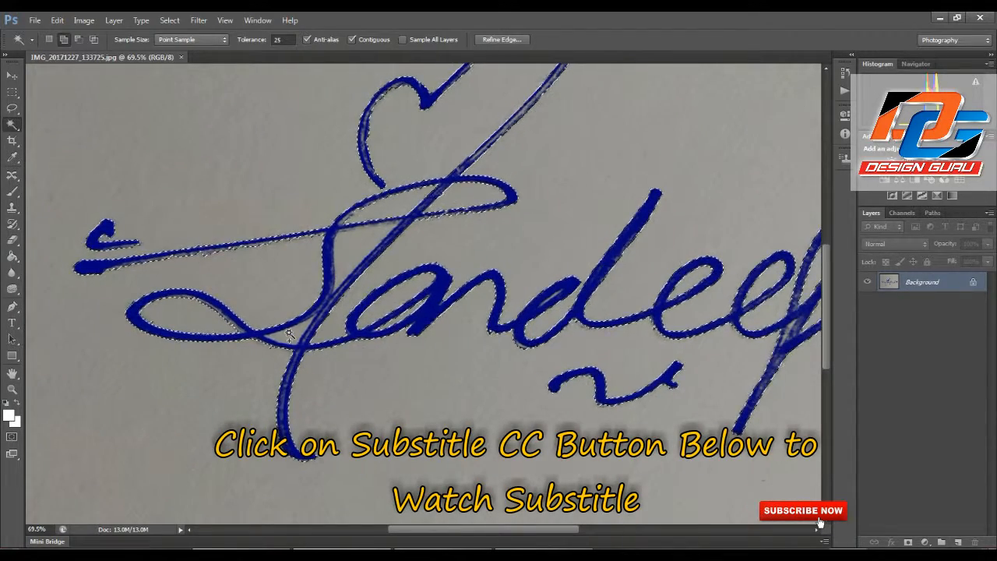
Step: Smooth the selection with a sample radius of 4 pixels
click(173, 24)
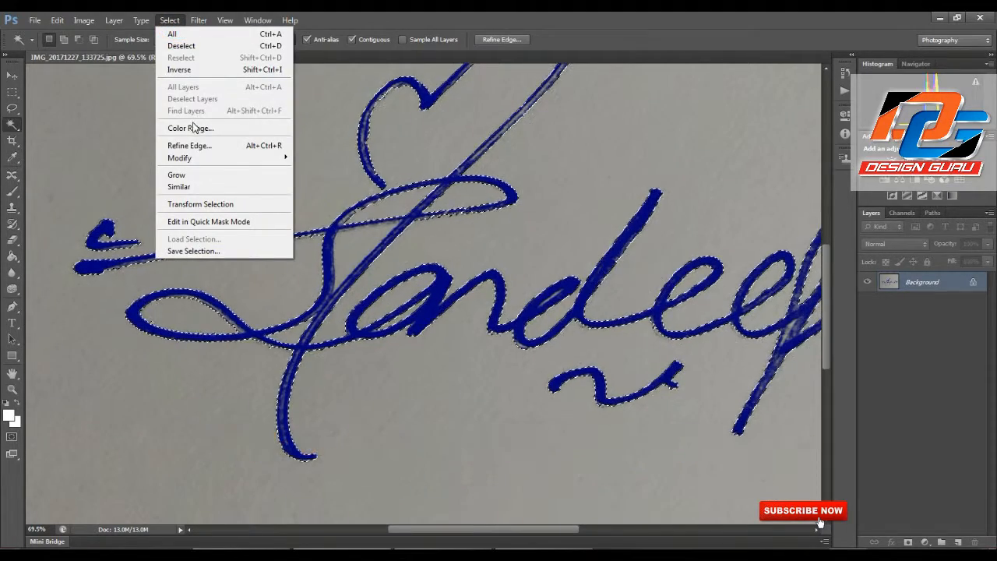
click(198, 158)
click(341, 171)
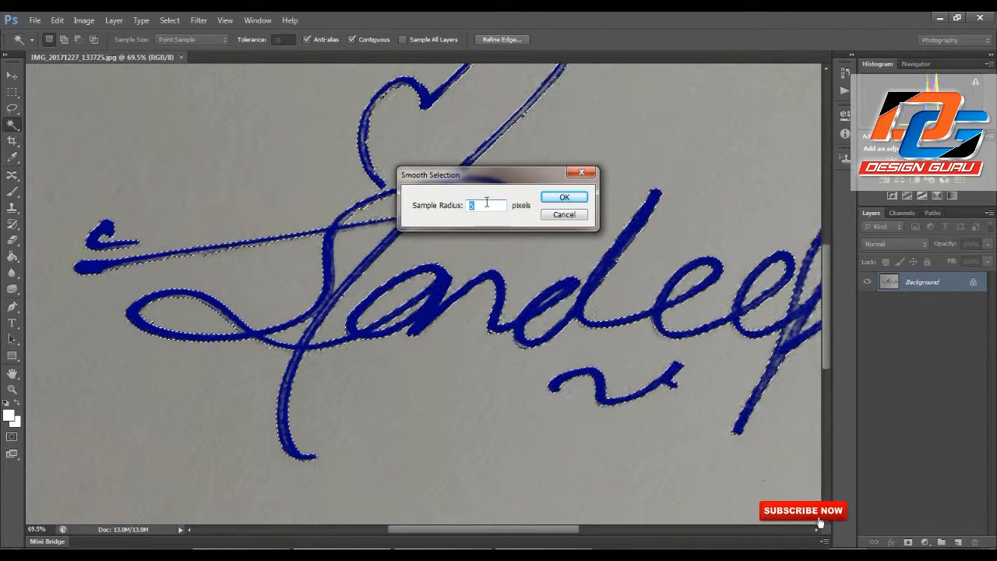
text(4)
key(Return)
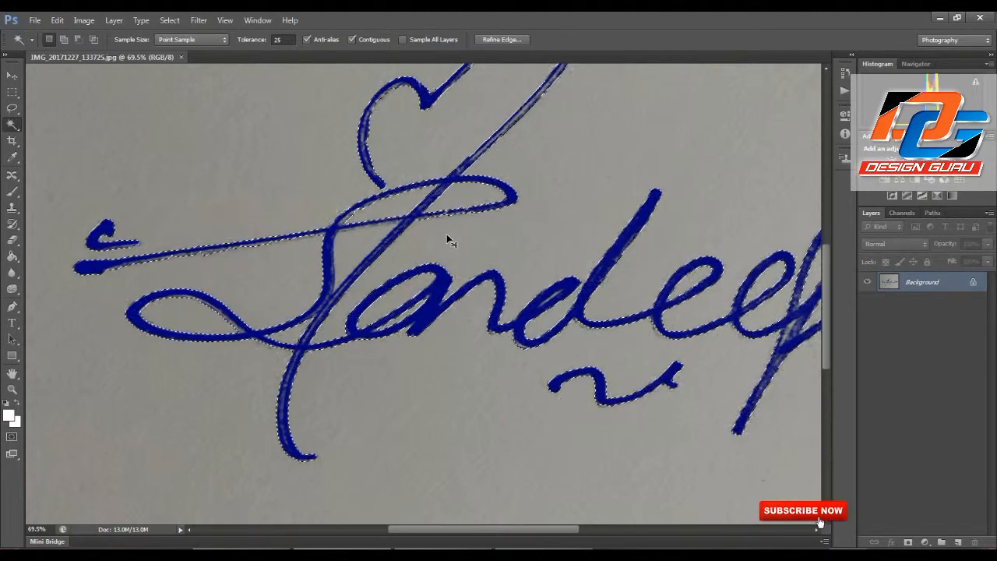
Step: Invert the selection so that the signature strokes are selected instead of the paper background
key(ctrl+0)
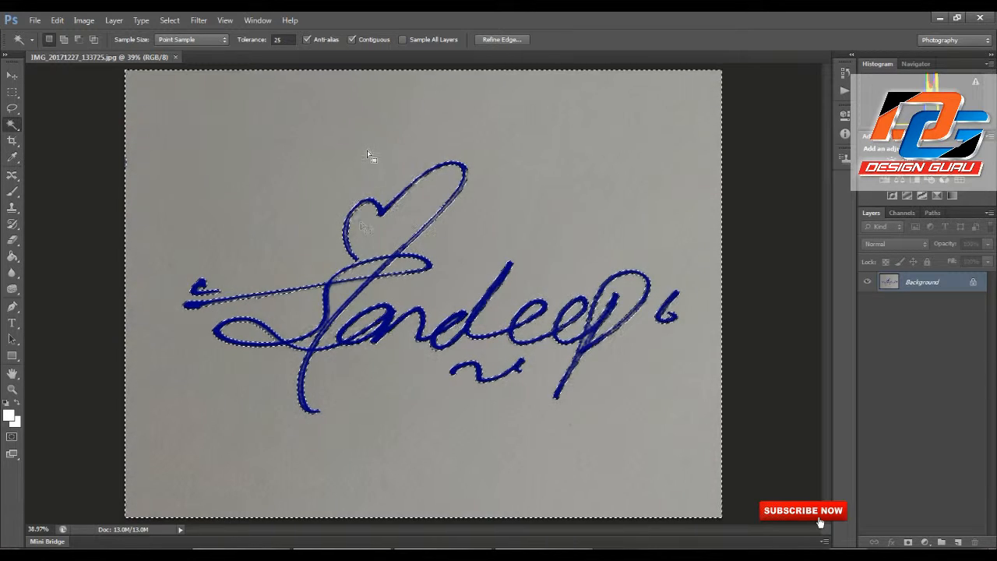
right_click(357, 267)
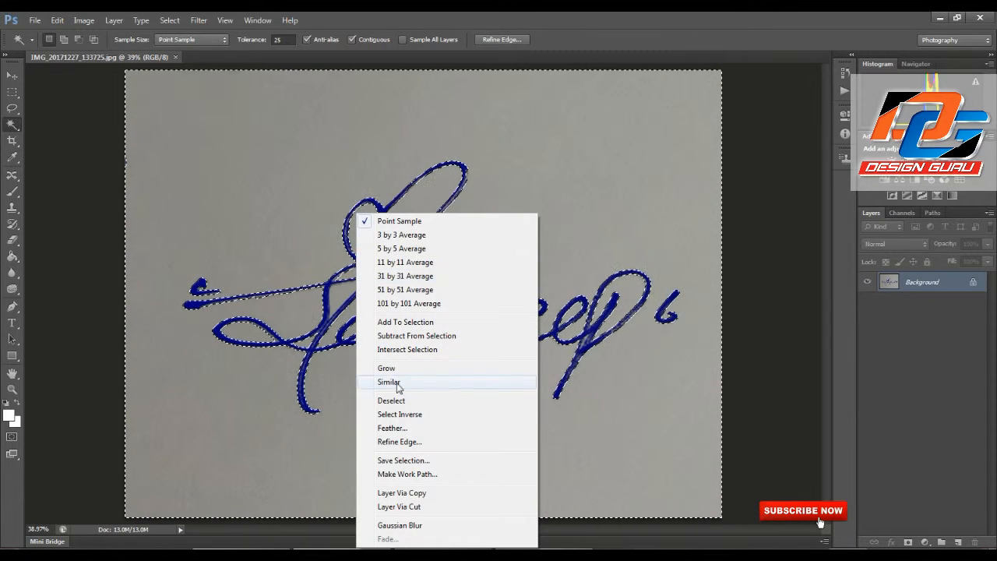
click(424, 416)
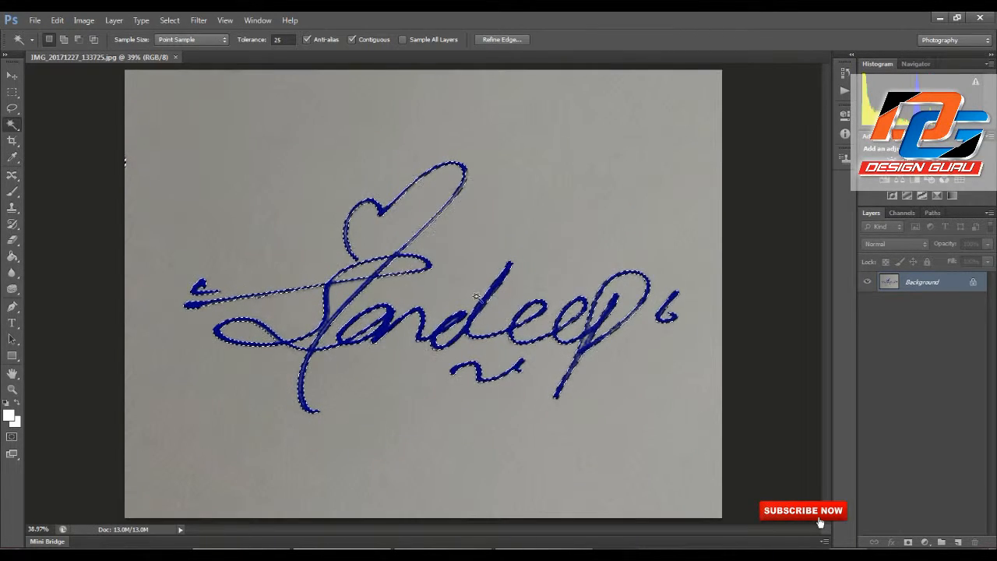
Step: Copy the selected signature strokes and paste them onto a new layer
click(57, 21)
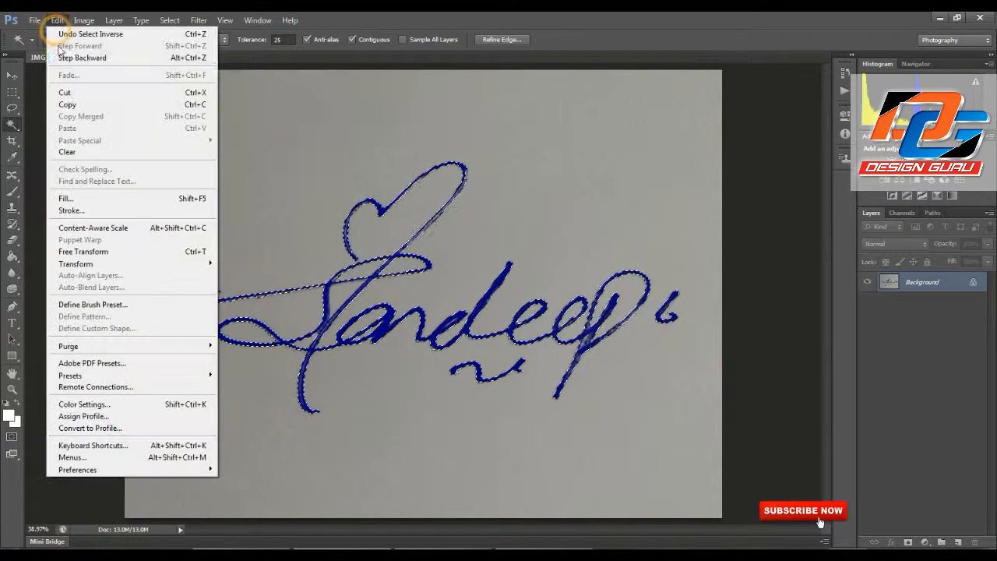
click(74, 102)
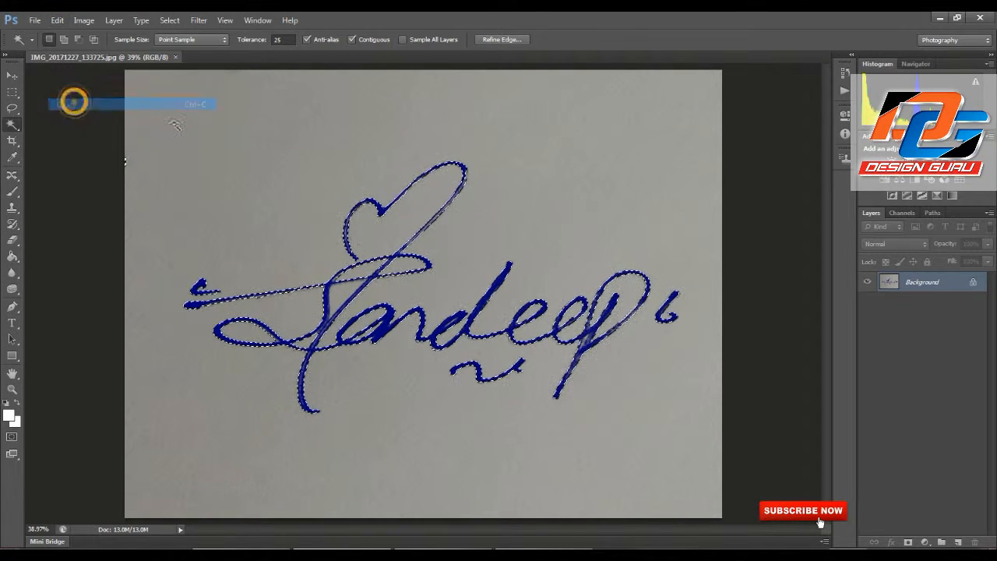
click(57, 20)
click(81, 127)
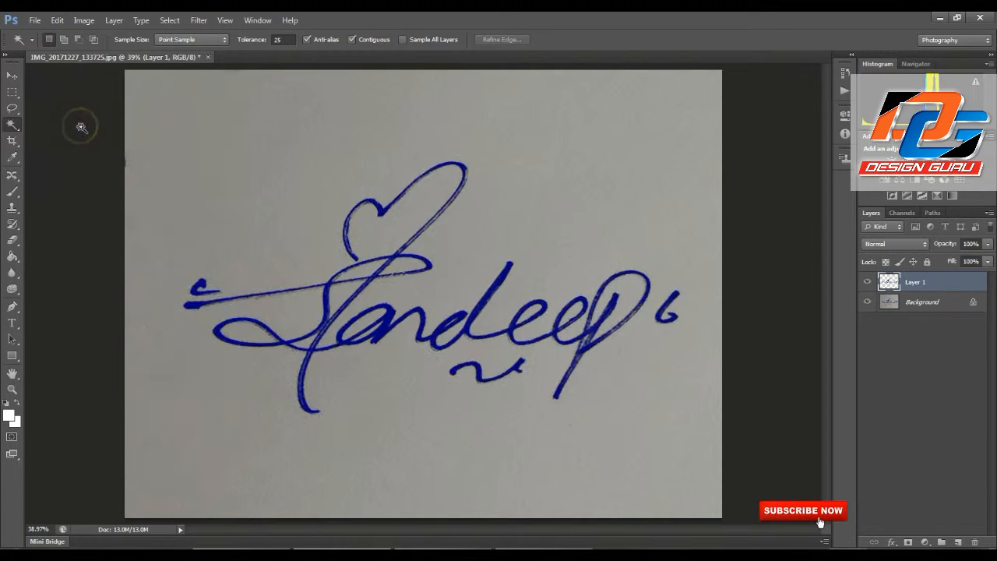
Step: Move the pasted signature upward, away from the original signature on the background
click(12, 76)
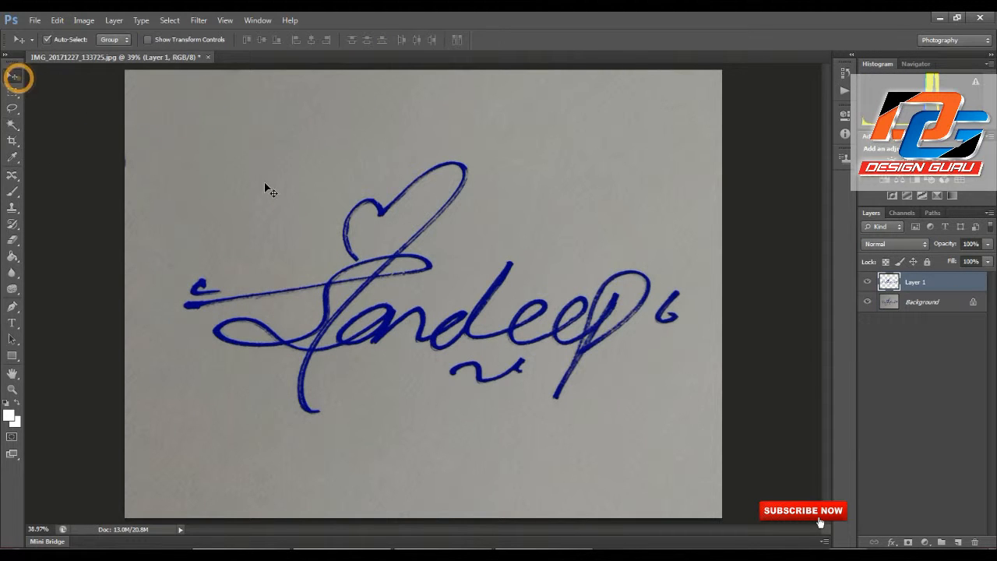
drag(514, 336, 522, 276)
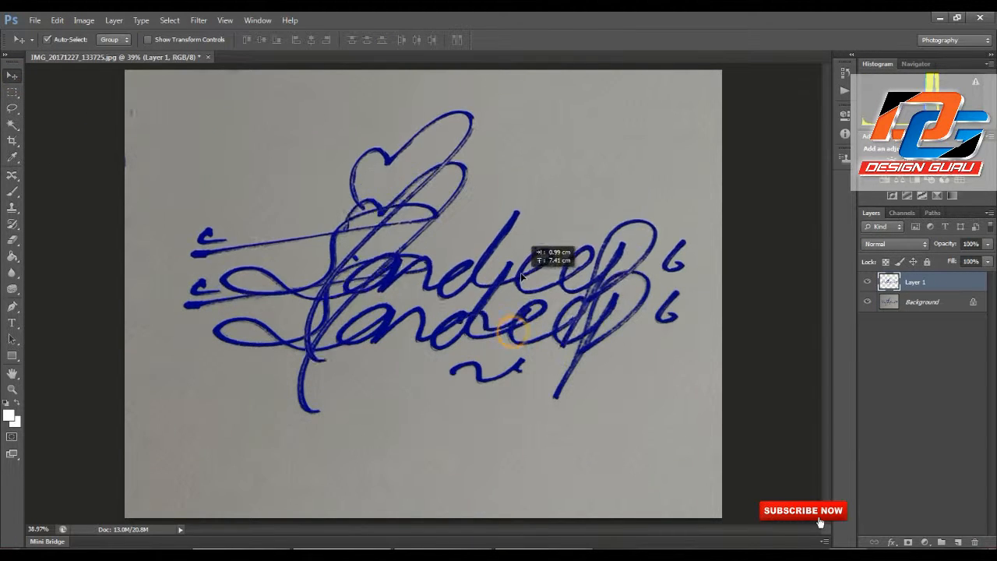
click(602, 406)
Step: Convert the background to a regular layer and delete it, and move the signature back down to the canvas centre
double_click(916, 305)
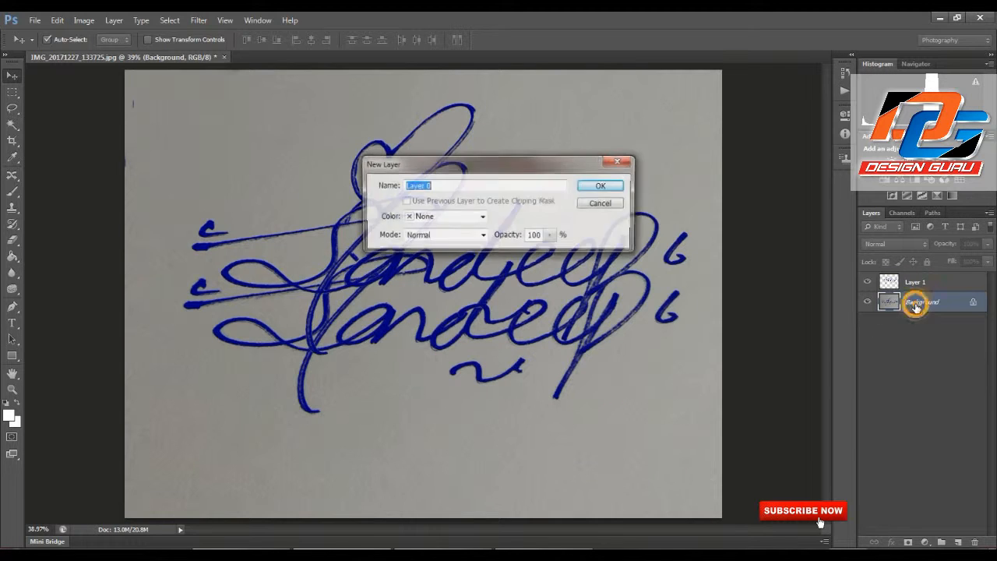
click(600, 187)
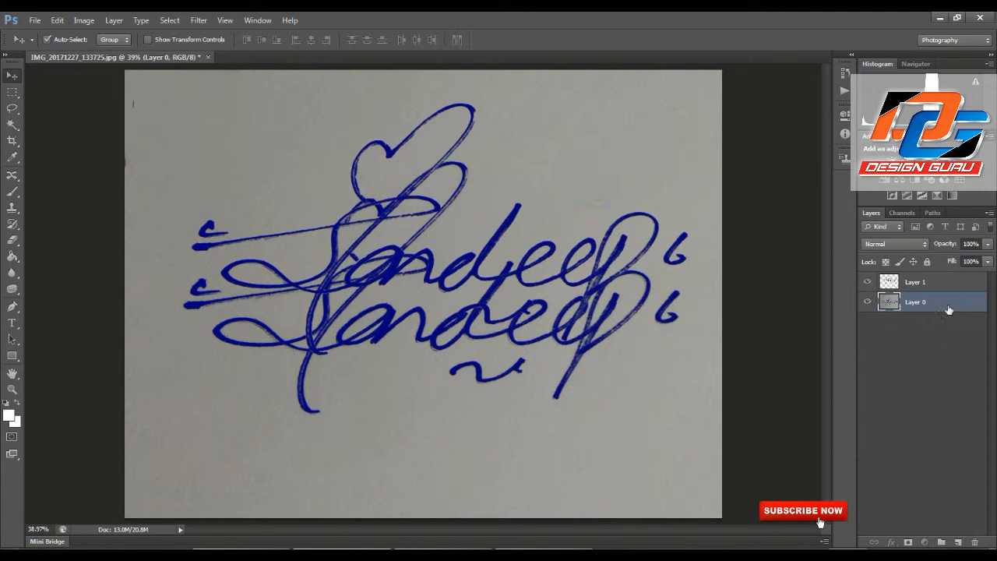
drag(948, 309, 974, 542)
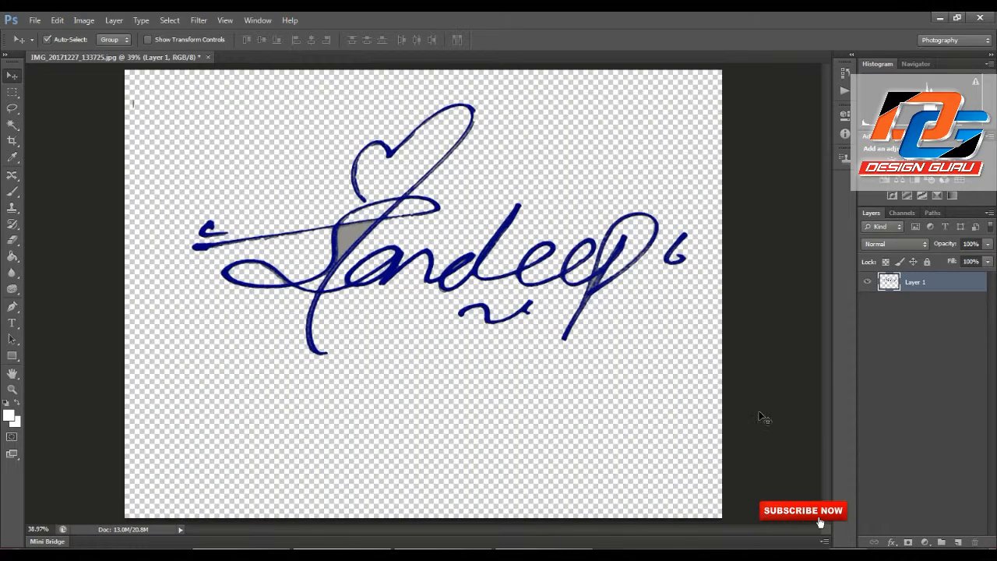
drag(395, 265, 380, 329)
Step: Select the leftover grey patch inside the first letter with the Magic Wand, delete it and clear the selection
drag(325, 292, 350, 327)
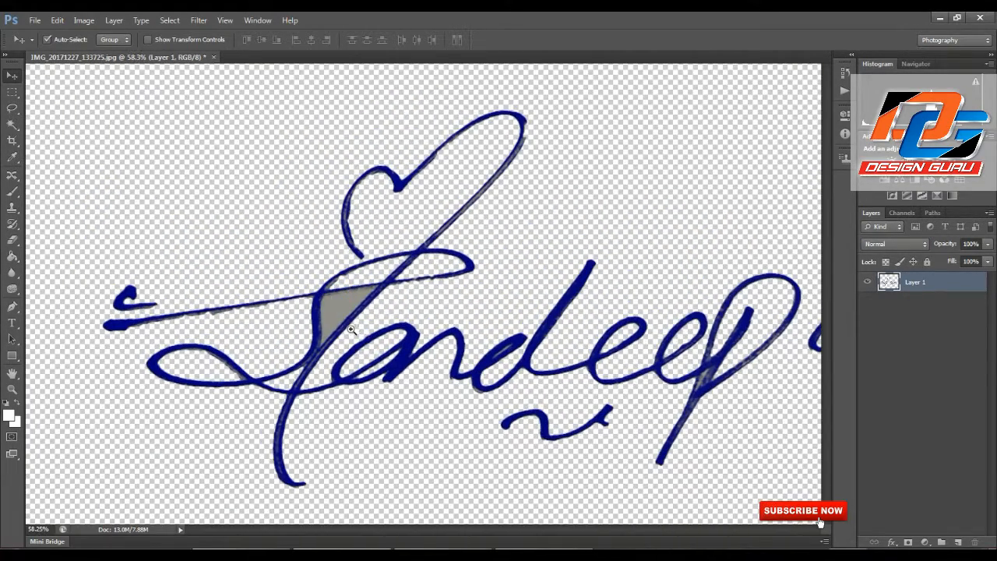
key(w)
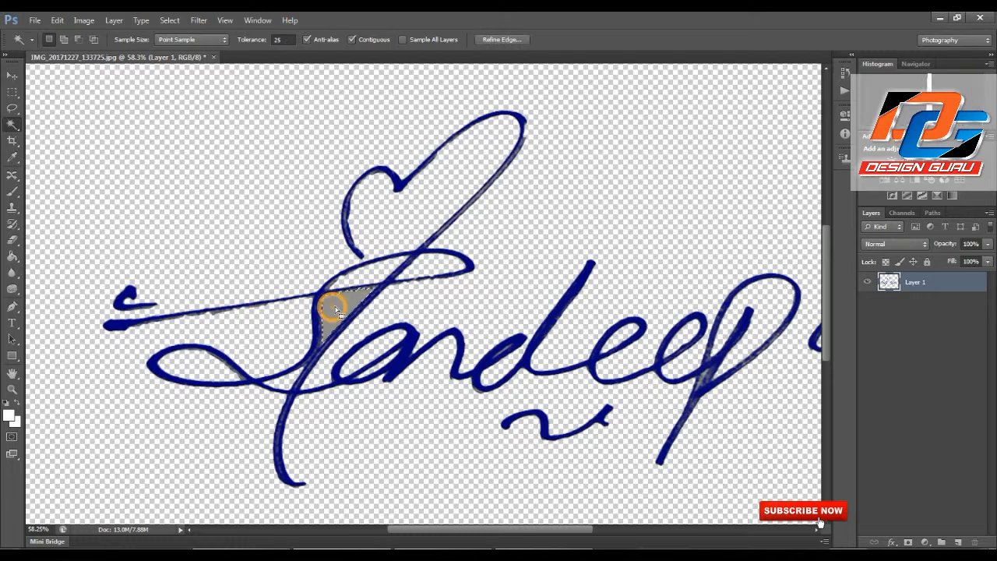
click(363, 295)
key(Delete)
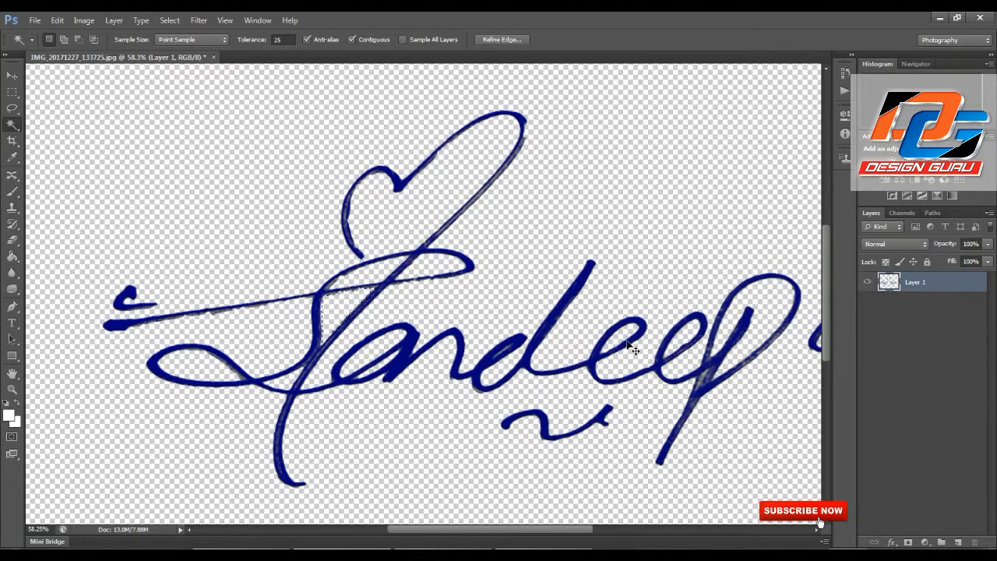
key(ctrl+d)
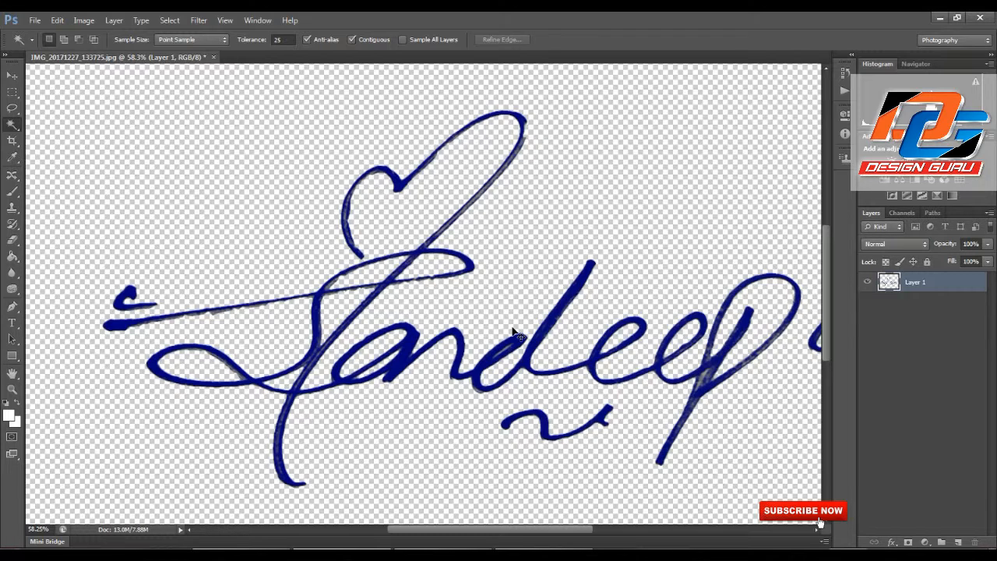
Step: Apply a Color Overlay layer style in black (000000) to the signature layer
key(ctrl+0)
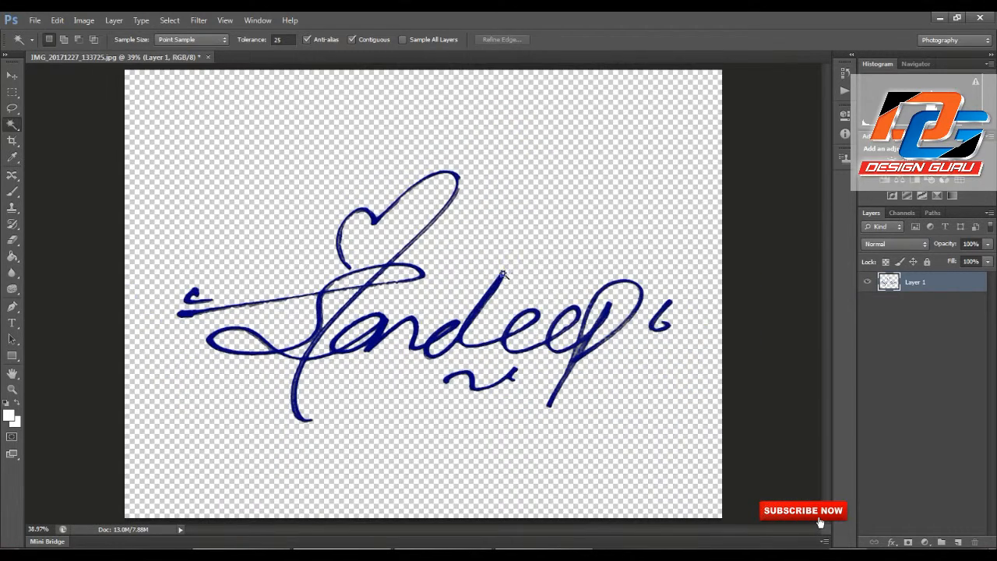
key(v)
click(114, 20)
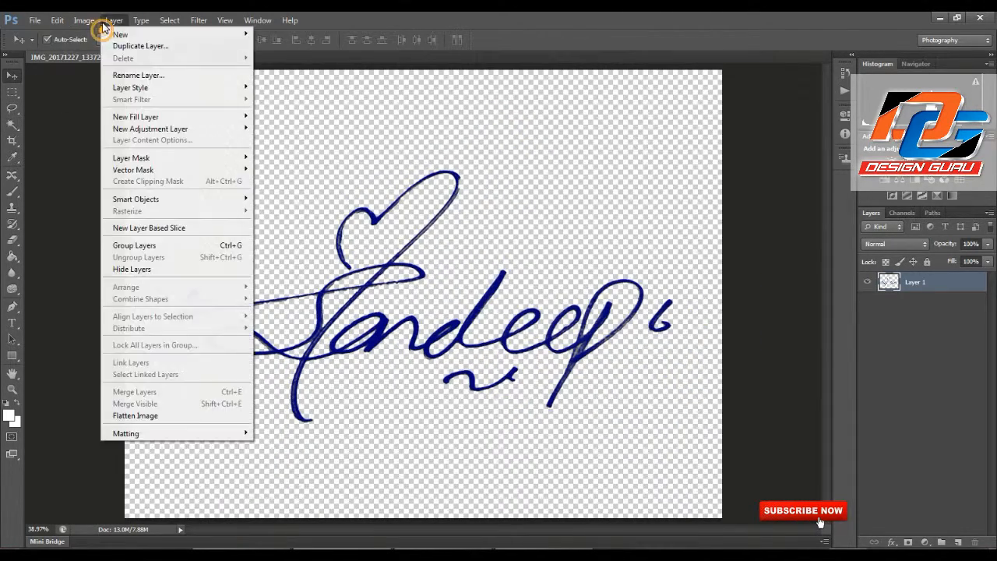
mouse_move(152, 90)
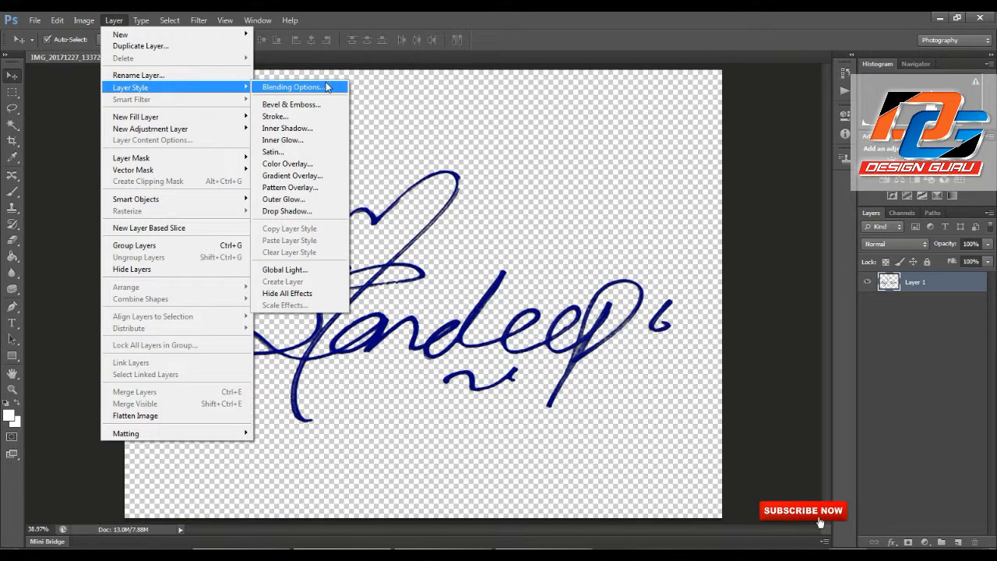
click(316, 166)
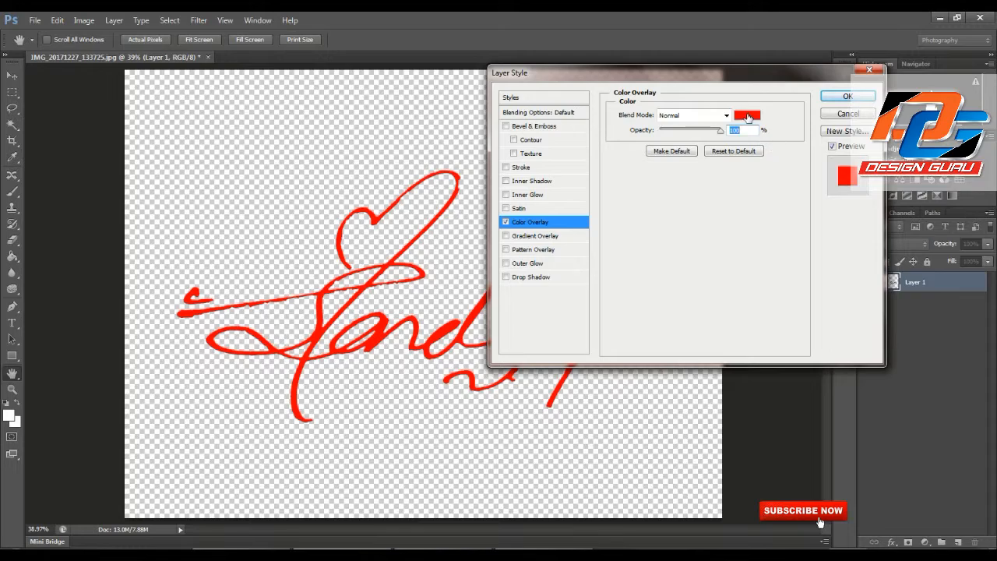
click(748, 117)
drag(706, 216, 812, 310)
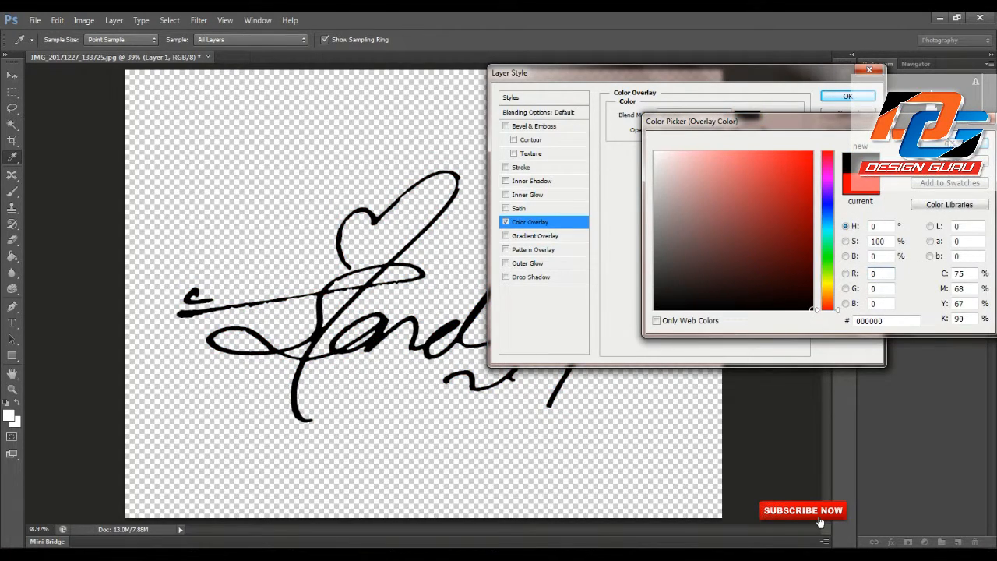
key(Return)
click(848, 98)
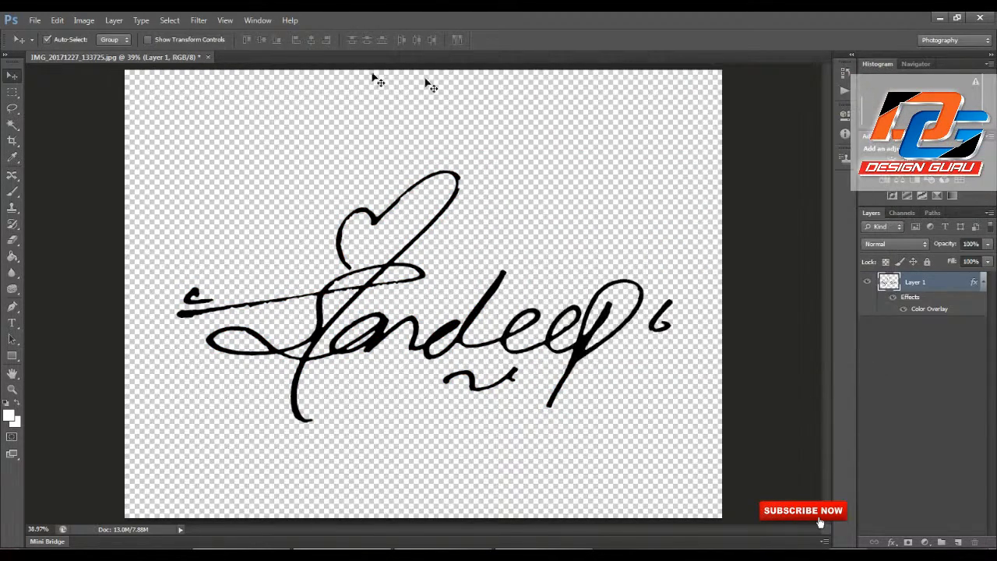
Step: Define the black signature as a brush preset named Signature
click(57, 21)
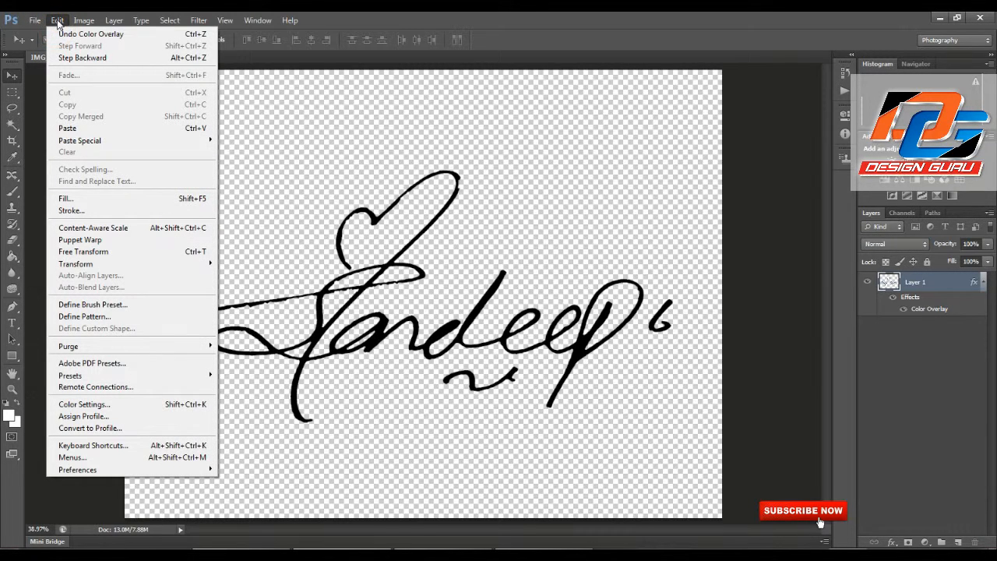
click(115, 310)
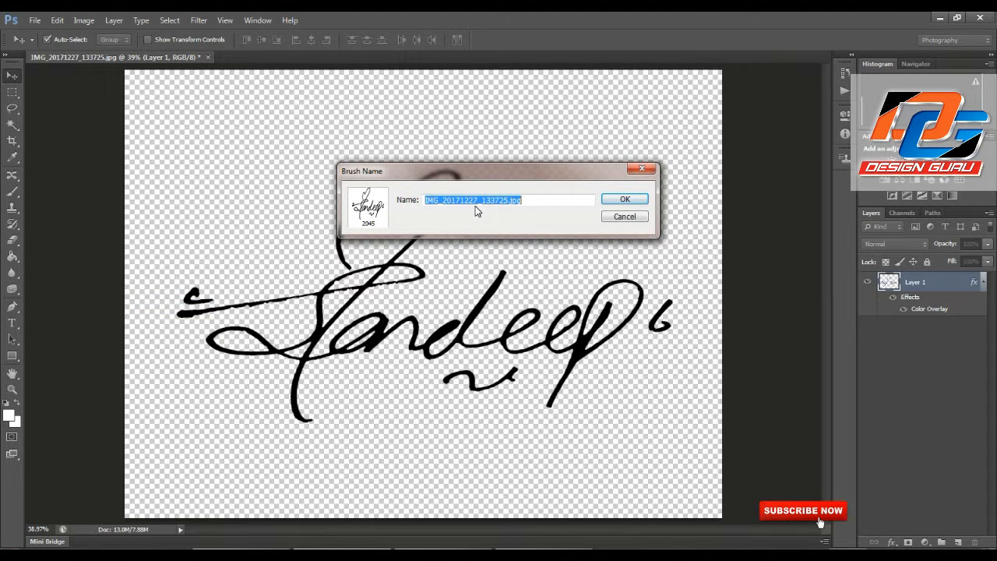
text(Signature)
click(619, 199)
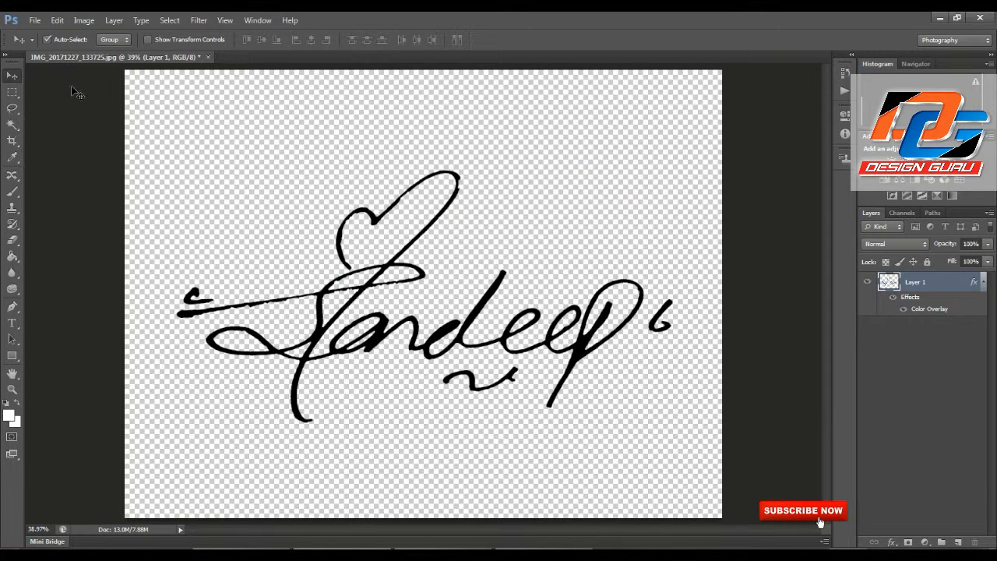
Step: Create a new 2286 x 1058 pixel RGB document with white background and convert its background to a regular layer
click(35, 20)
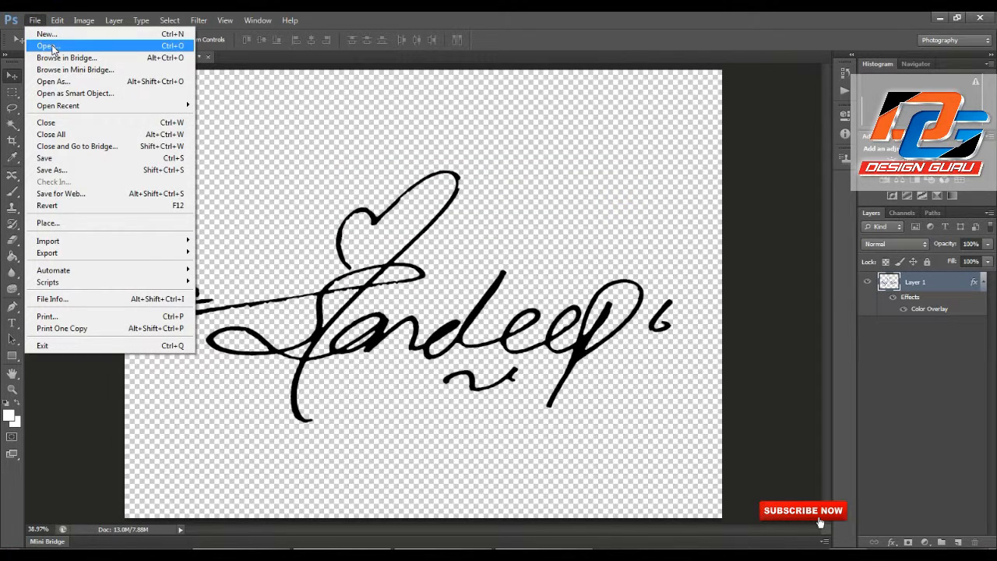
click(46, 34)
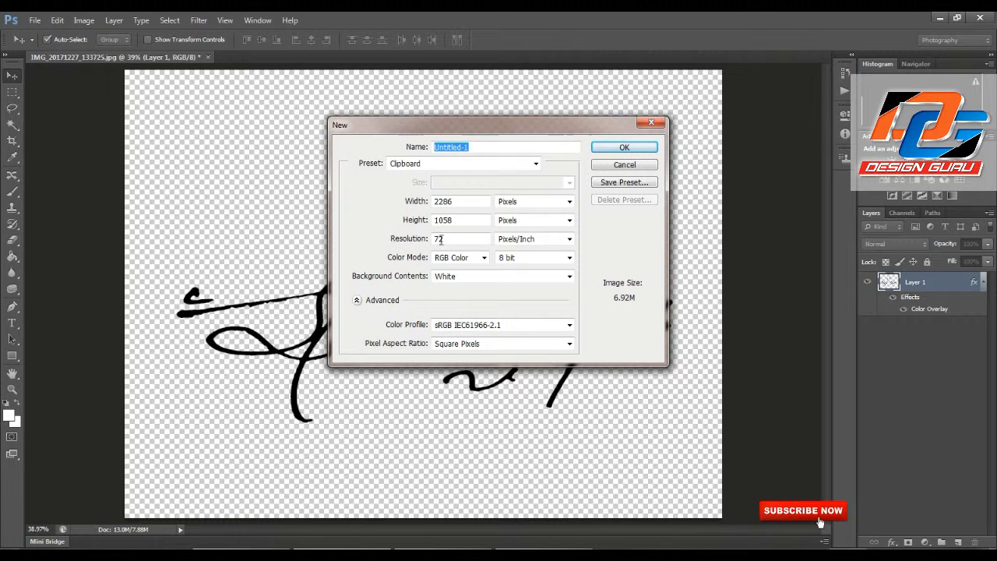
click(615, 150)
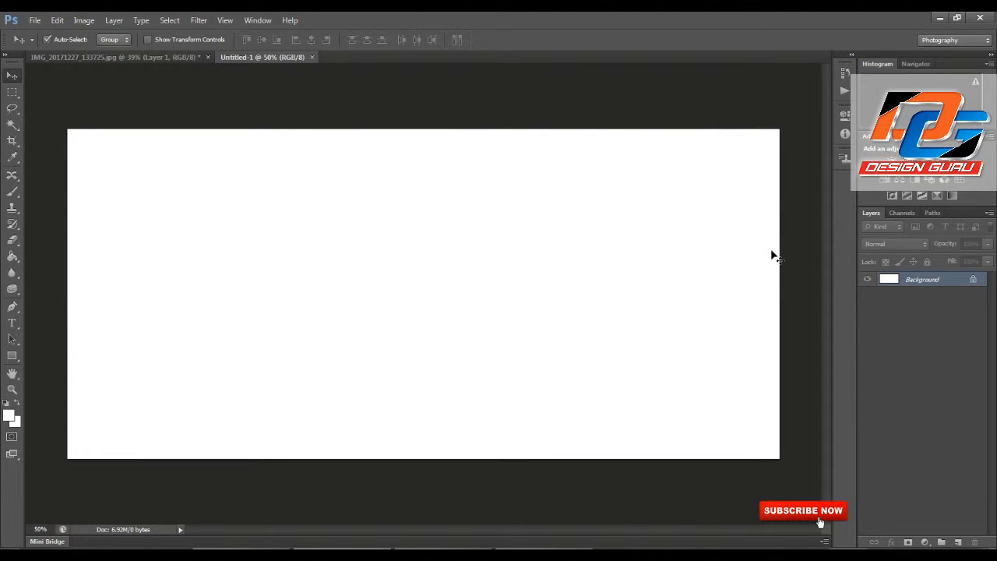
double_click(910, 278)
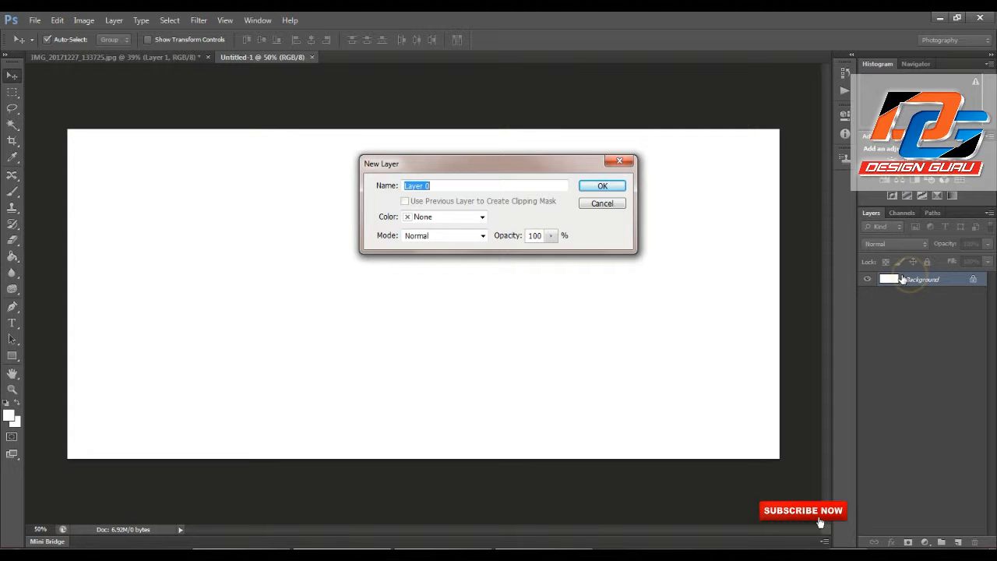
click(602, 186)
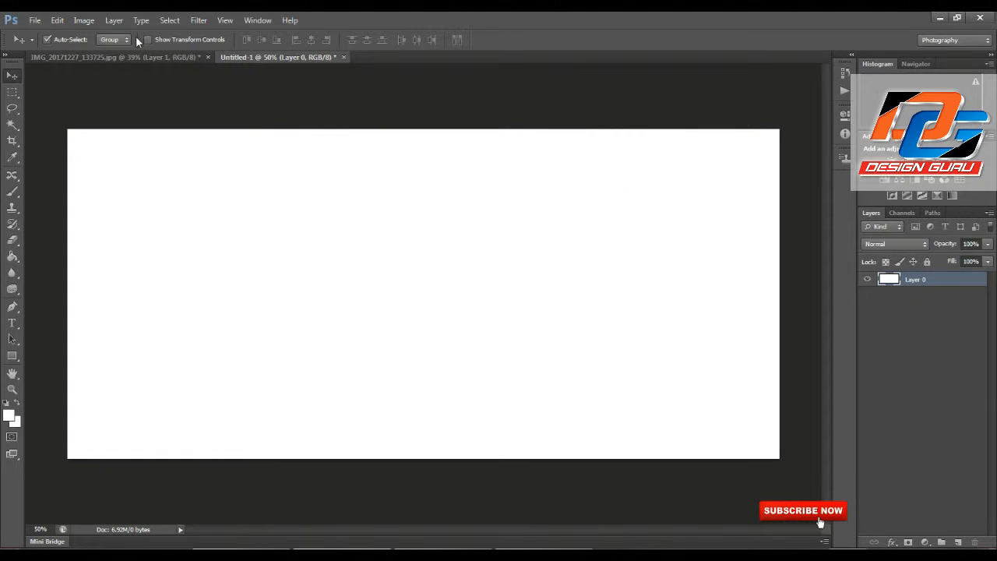
Step: Apply a Color Overlay layer style in black (000000) to the new document's layer
click(114, 20)
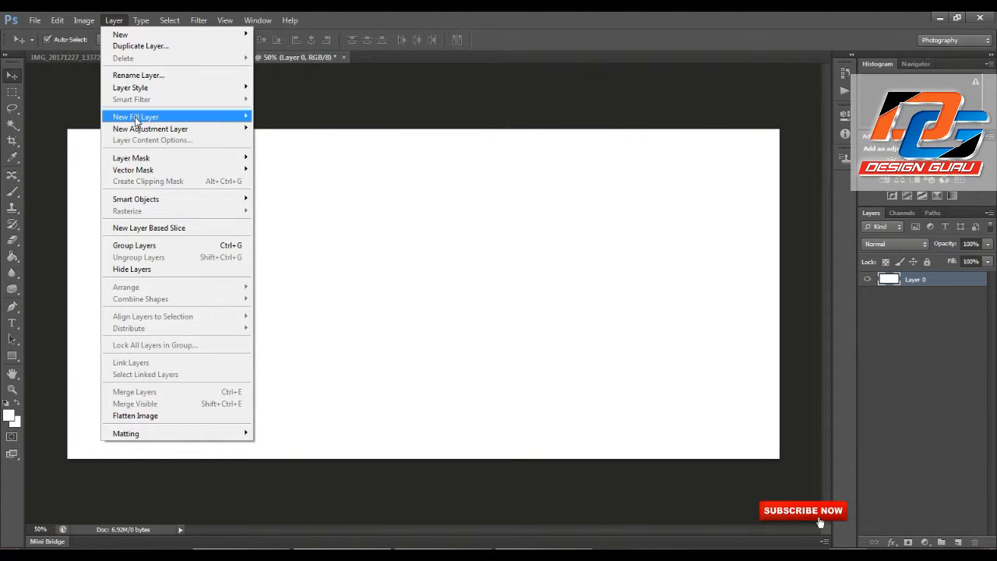
mouse_move(156, 86)
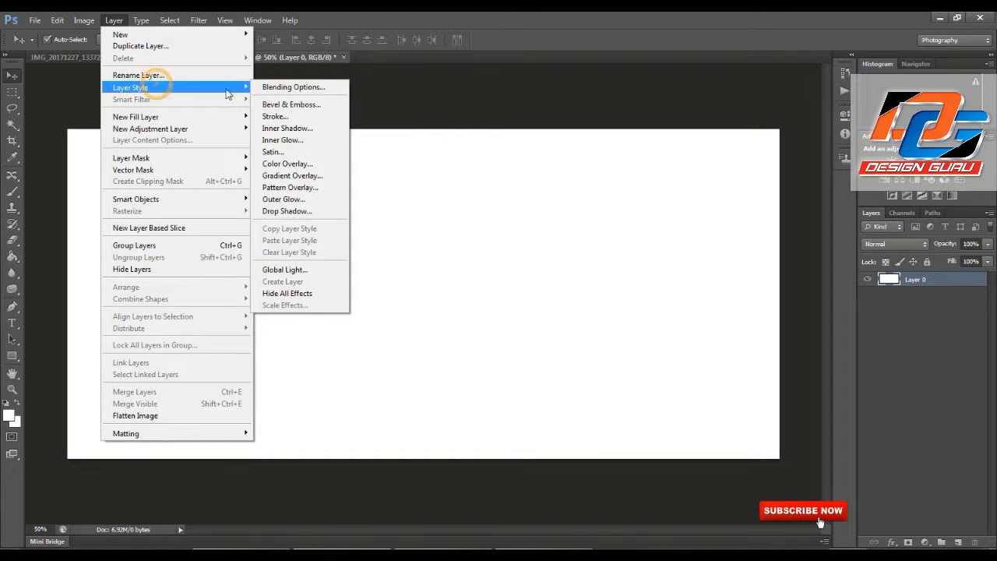
click(315, 163)
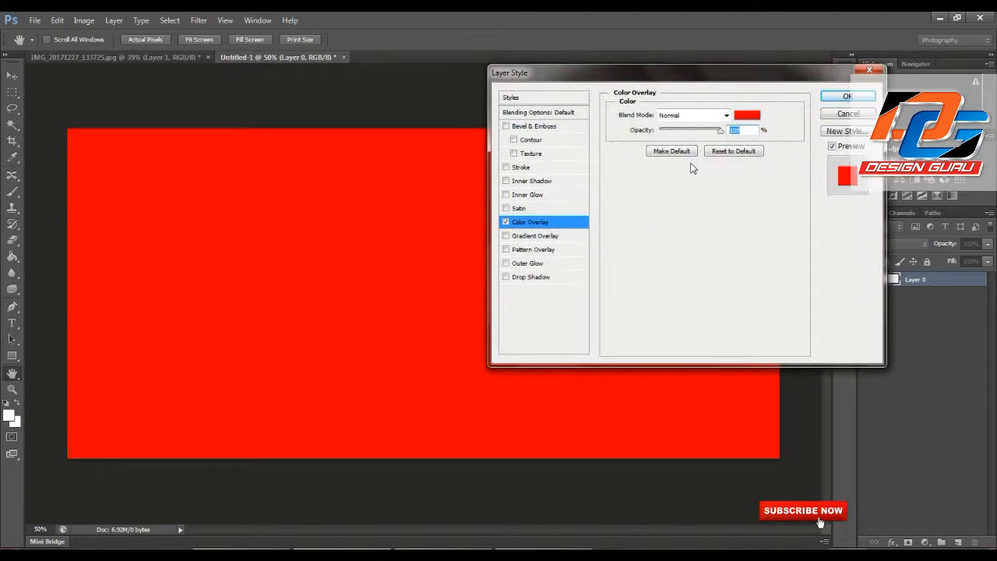
click(746, 115)
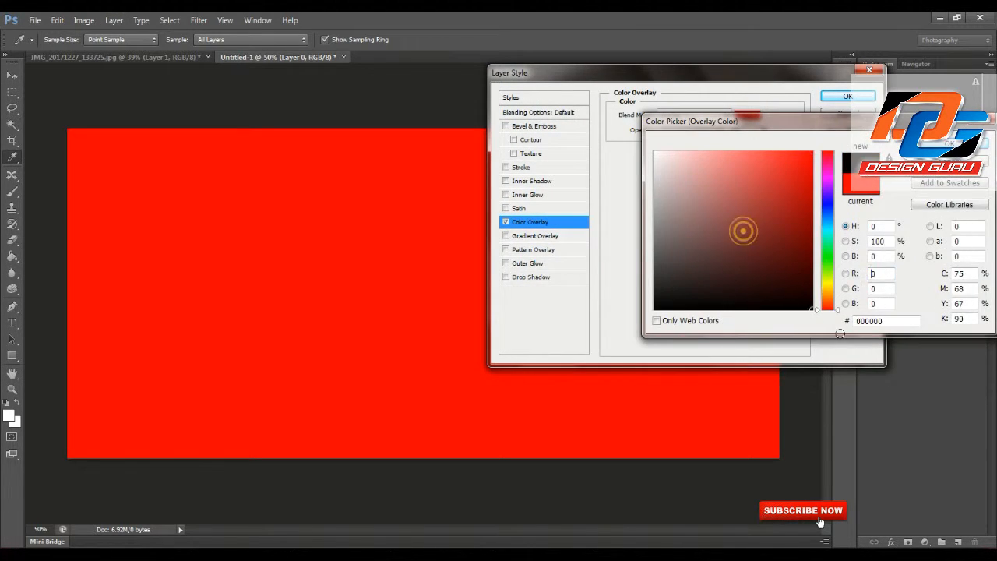
drag(745, 230, 814, 309)
click(949, 143)
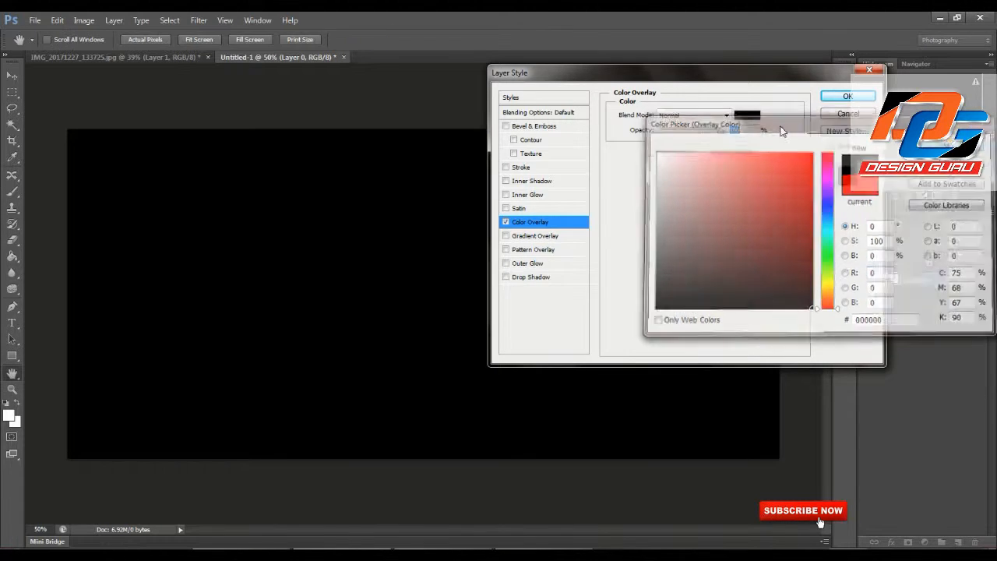
click(848, 95)
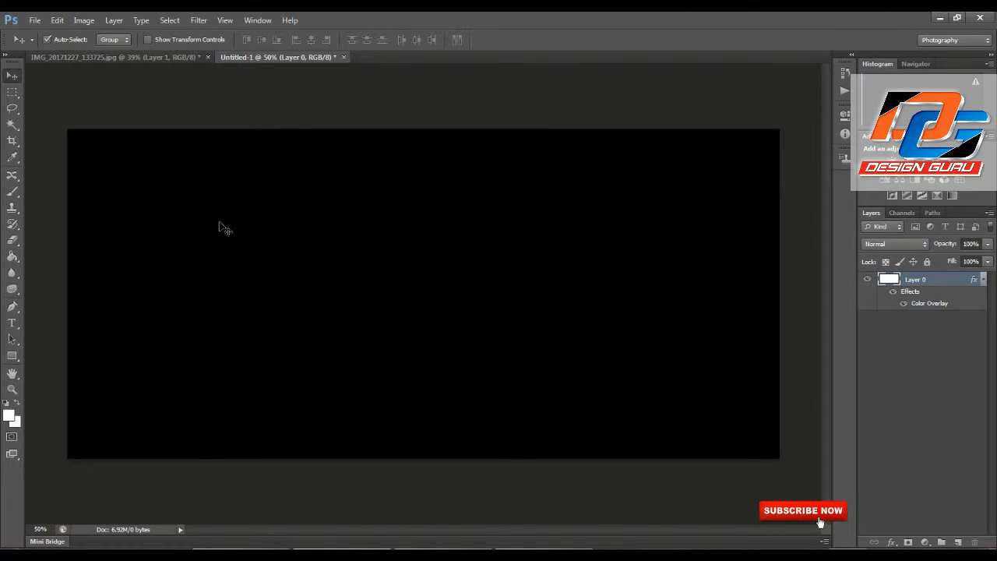
Step: Choose the custom signature preset for the Brush tool and reduce its size to 1400 px
click(13, 192)
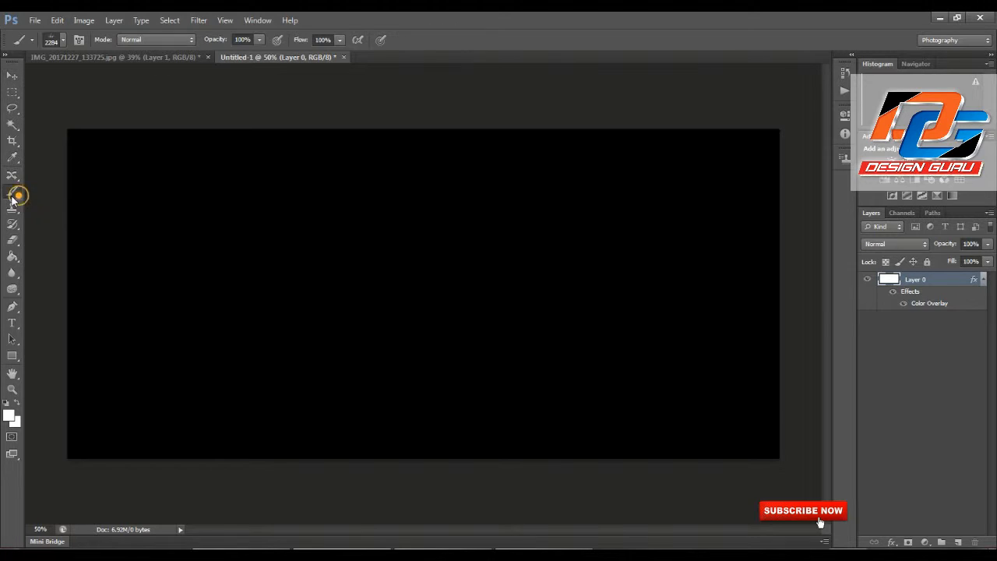
click(54, 40)
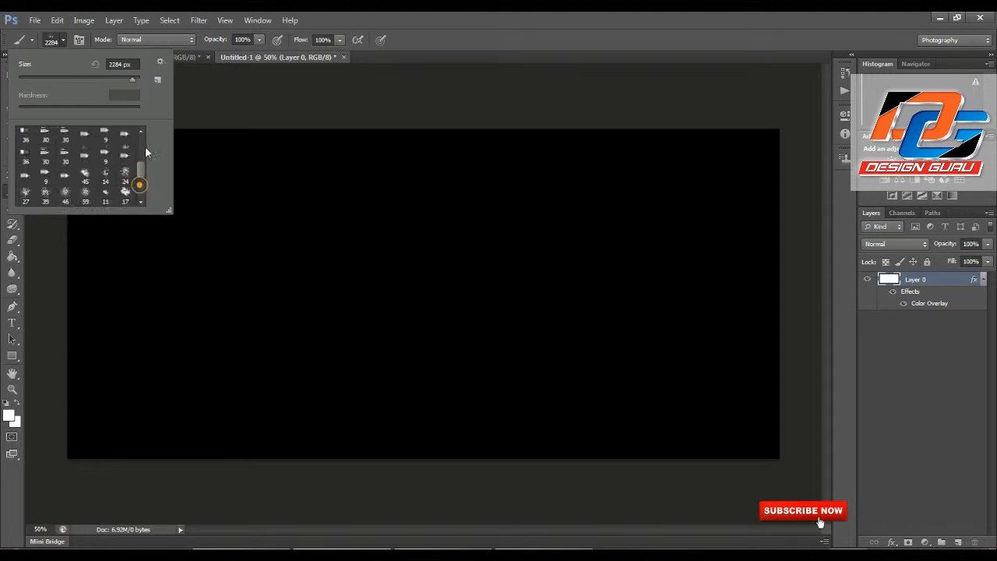
click(105, 194)
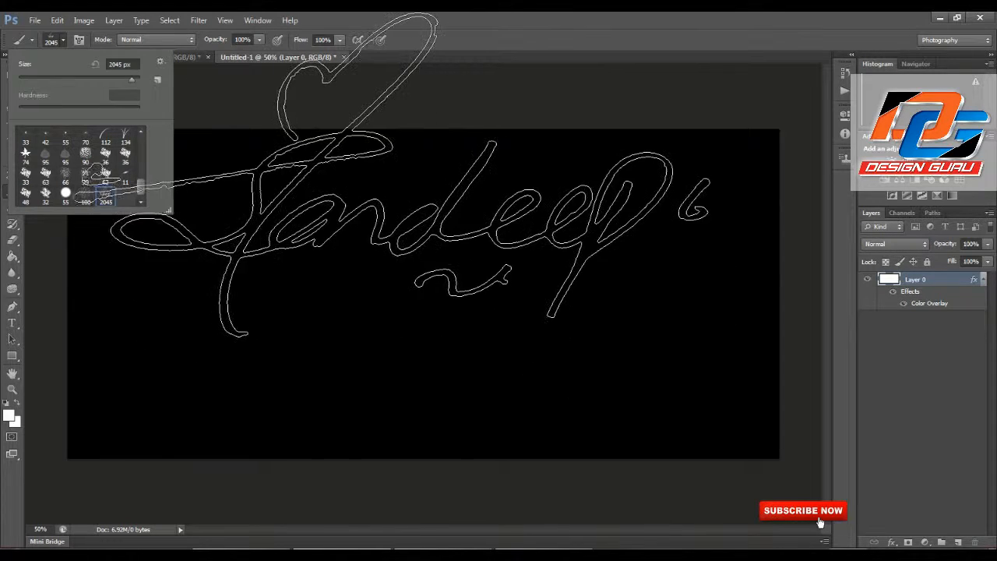
click(463, 47)
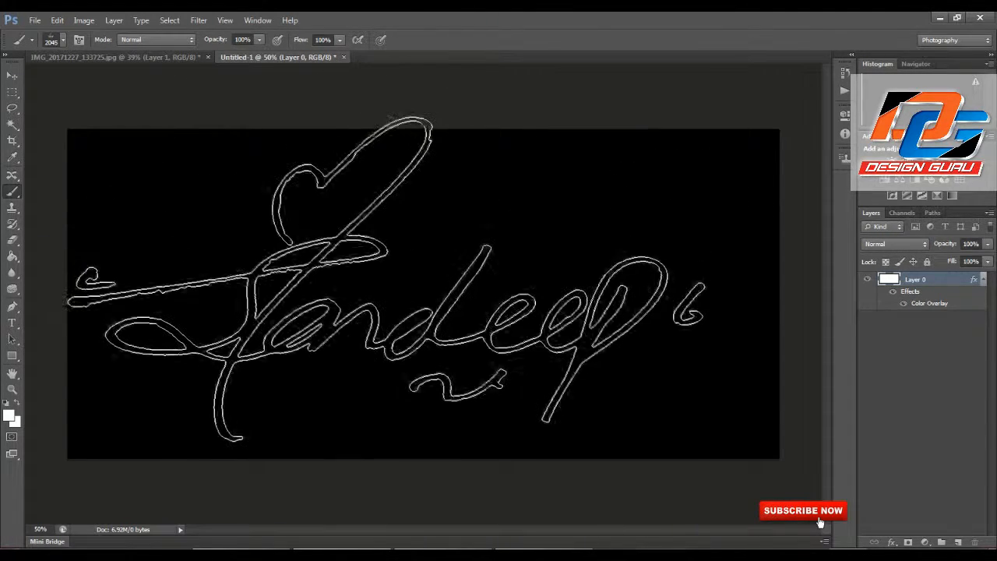
key(bracketleft)
key(bracketleft)
key(bracketleft)
key(bracketleft)
key(bracketleft)
key(bracketleft)
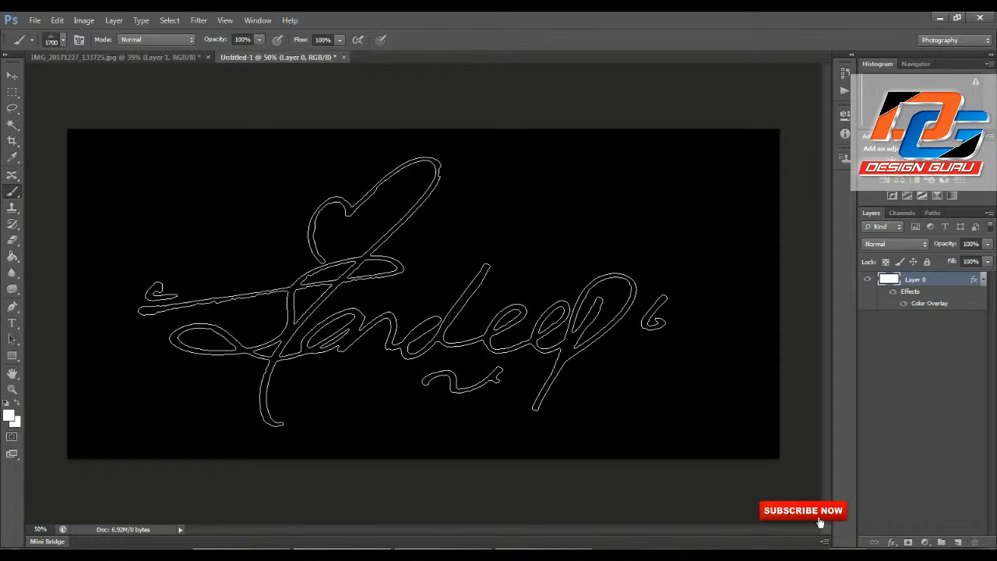
key(bracketleft)
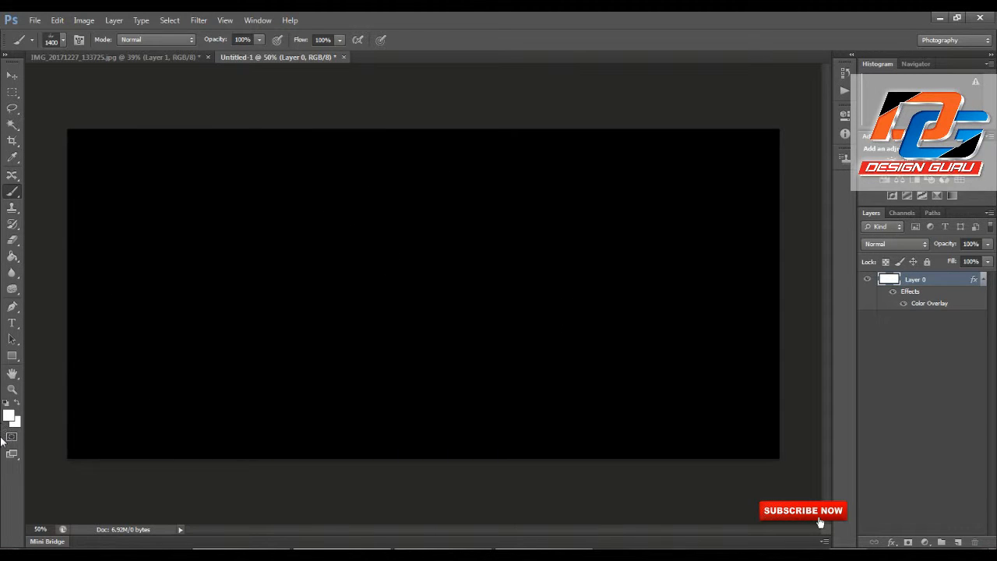
Step: Stamp the signature brush once in white on a new layer over the black background, and delete that layer
click(10, 416)
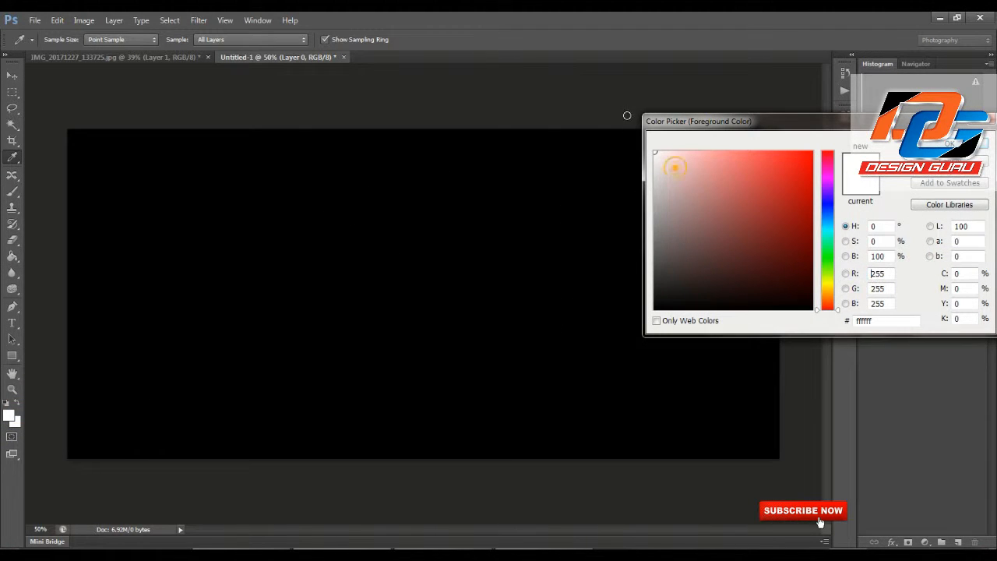
click(949, 143)
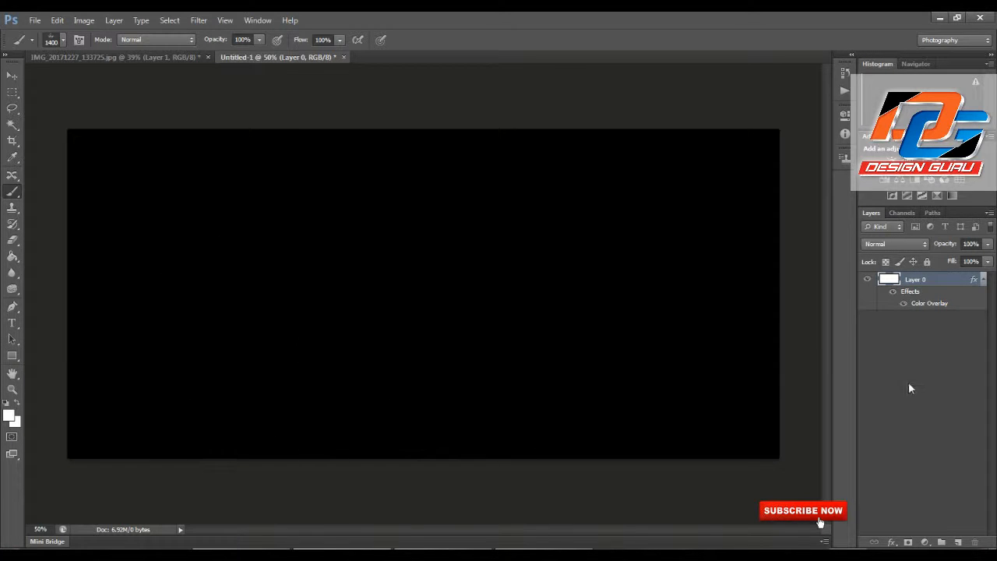
click(959, 543)
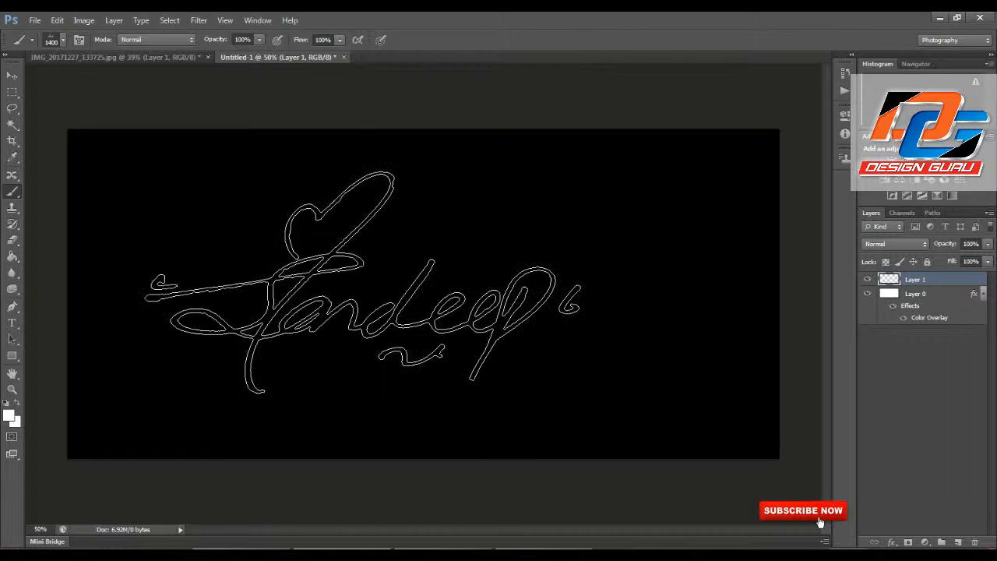
click(363, 278)
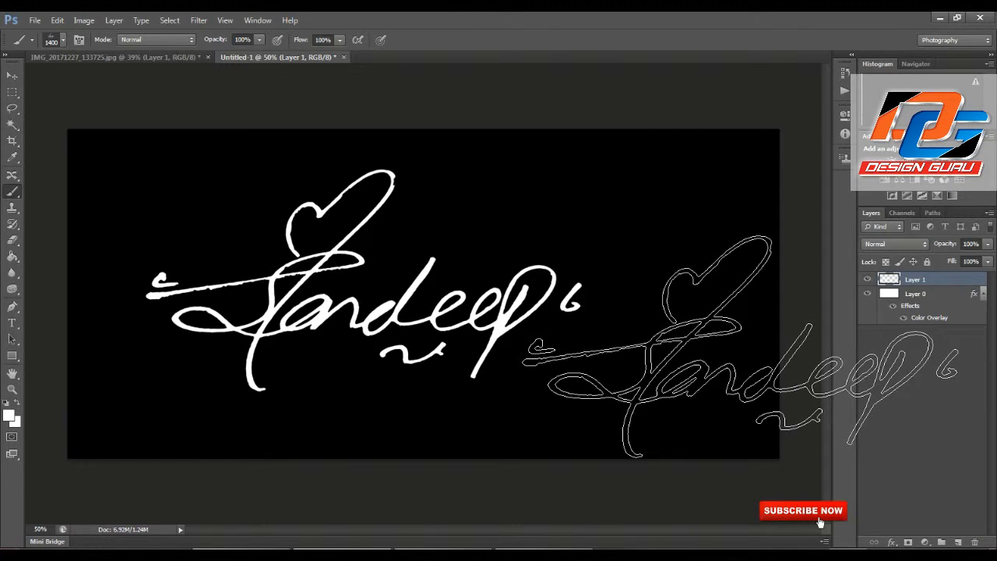
key(Delete)
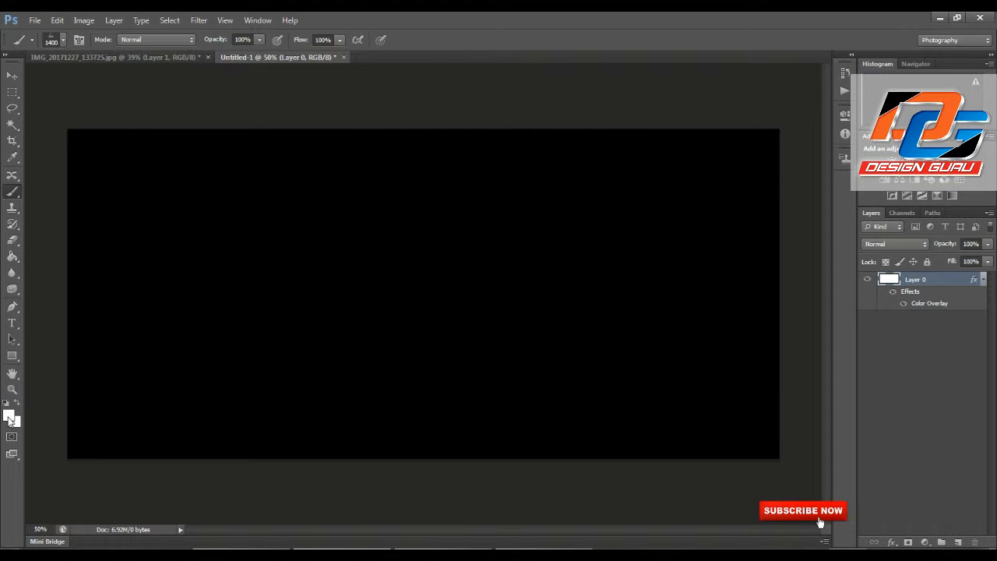
Step: Set the foreground colour to light grey and stamp the signature brush on a new layer above the black one
click(9, 415)
drag(678, 198, 655, 206)
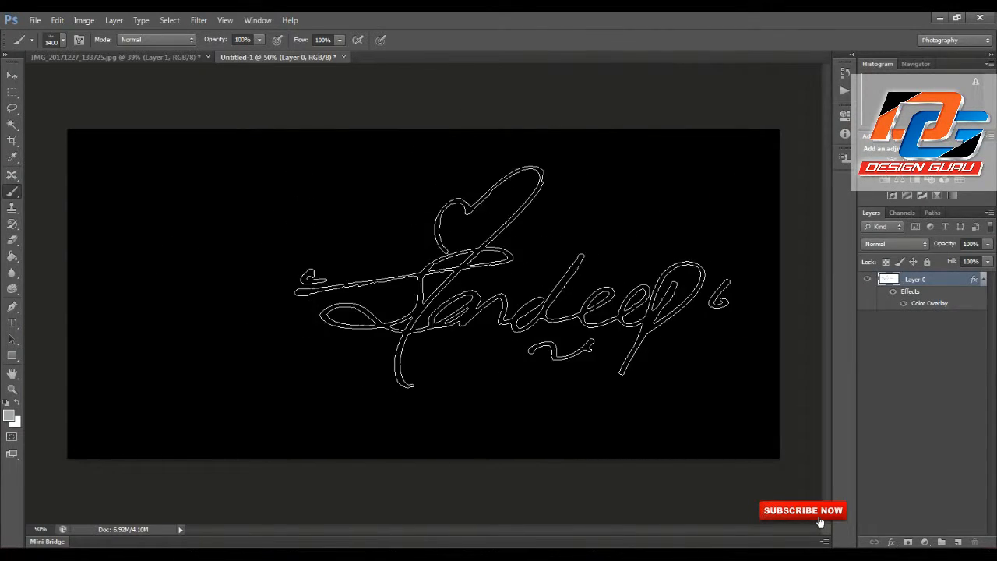
click(958, 542)
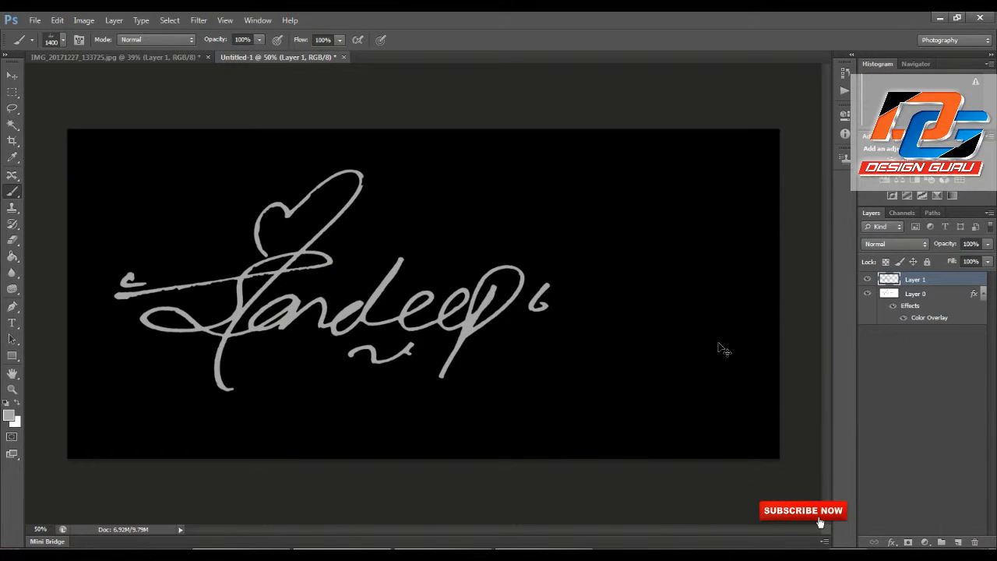
Step: Close the brush test document and the signature photo document without saving changes
click(345, 56)
click(484, 222)
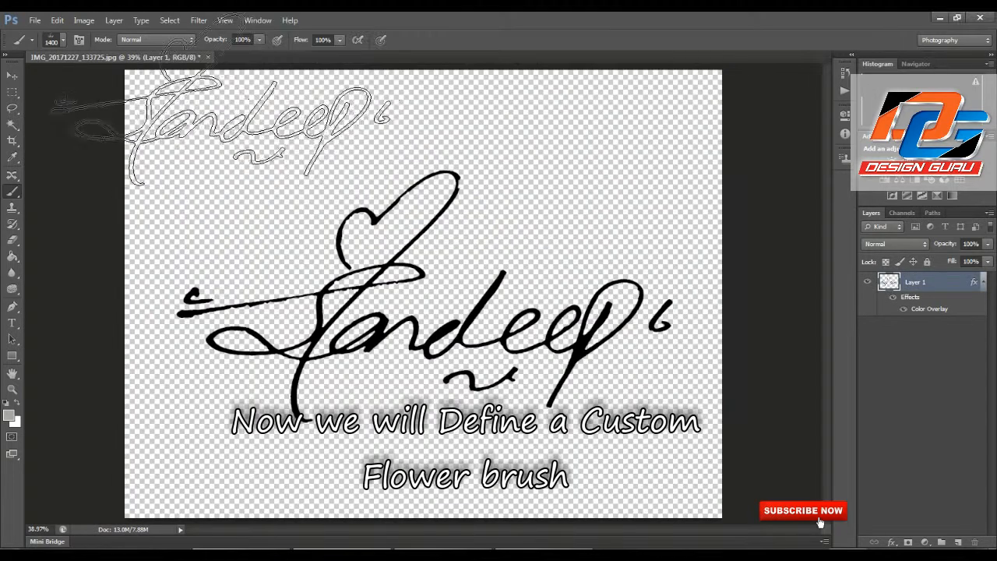
click(200, 57)
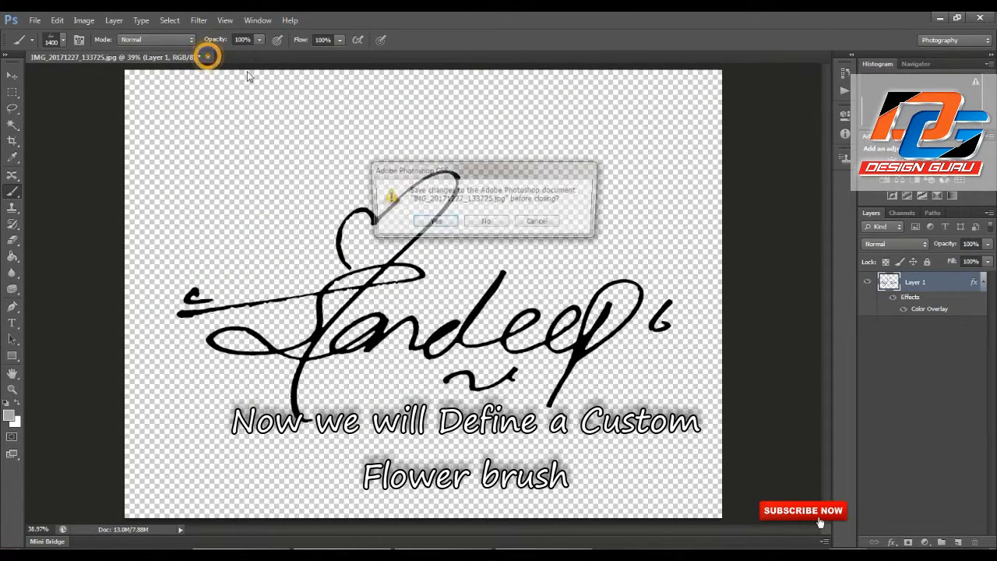
click(483, 224)
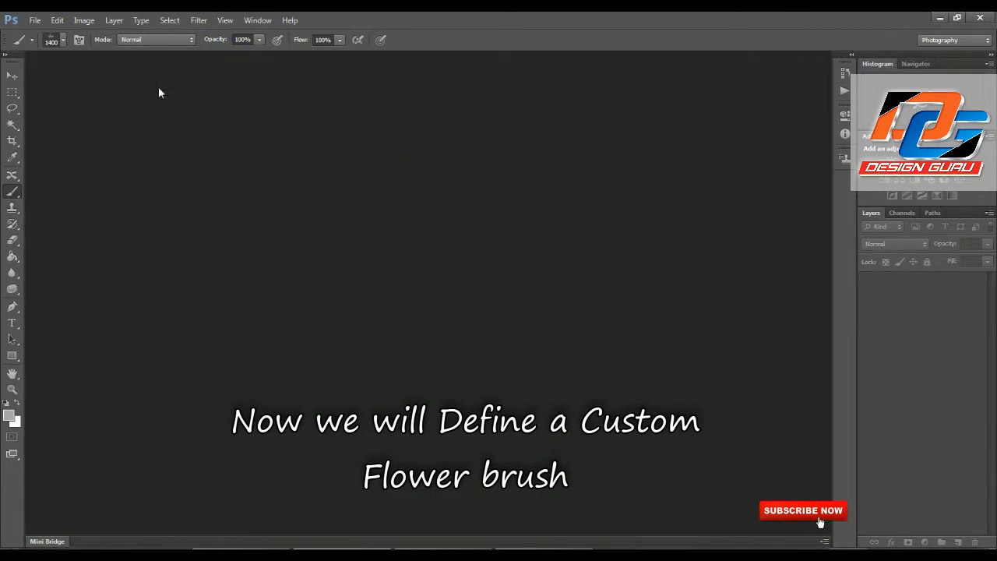
Step: Open the flower image spring from the Signature folder
click(35, 21)
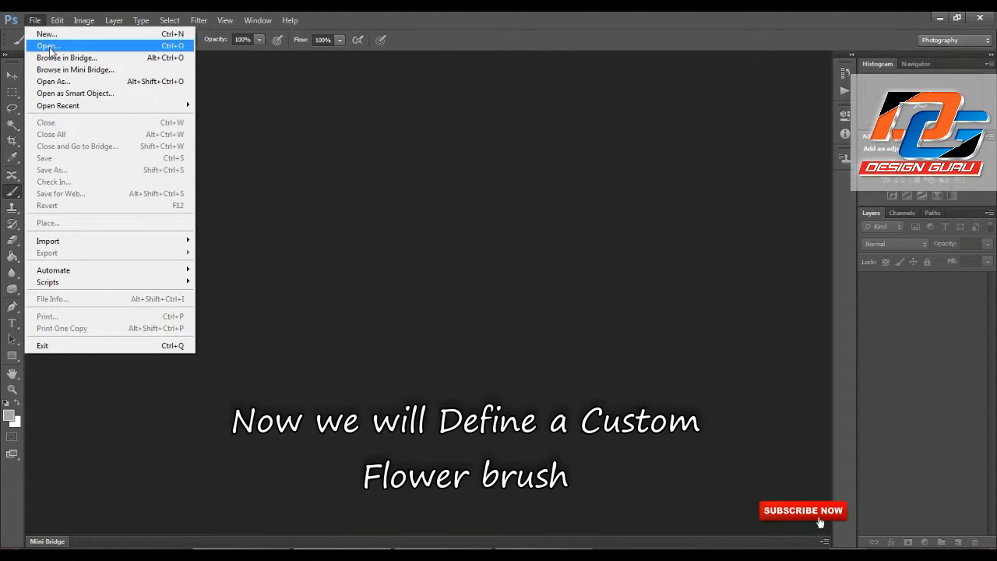
click(49, 49)
click(490, 140)
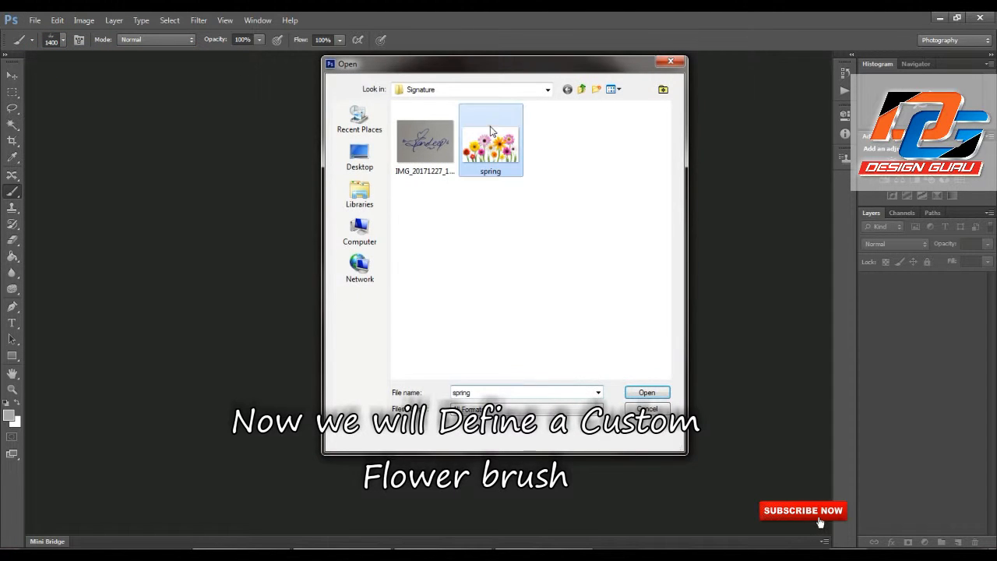
click(646, 392)
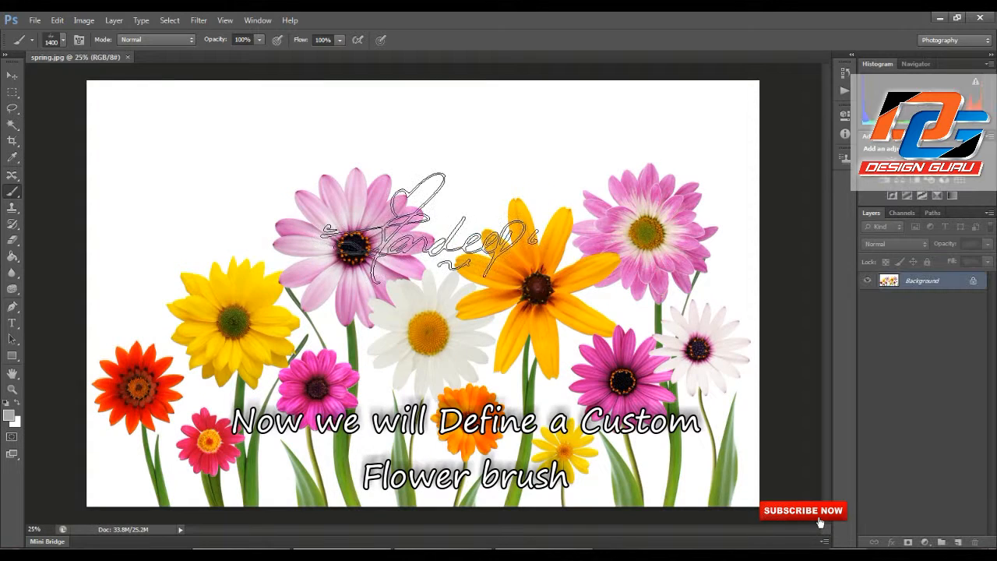
Step: Activate the Magic Wand tool and convert the flower image's background to a regular layer named Layer 0
key(w)
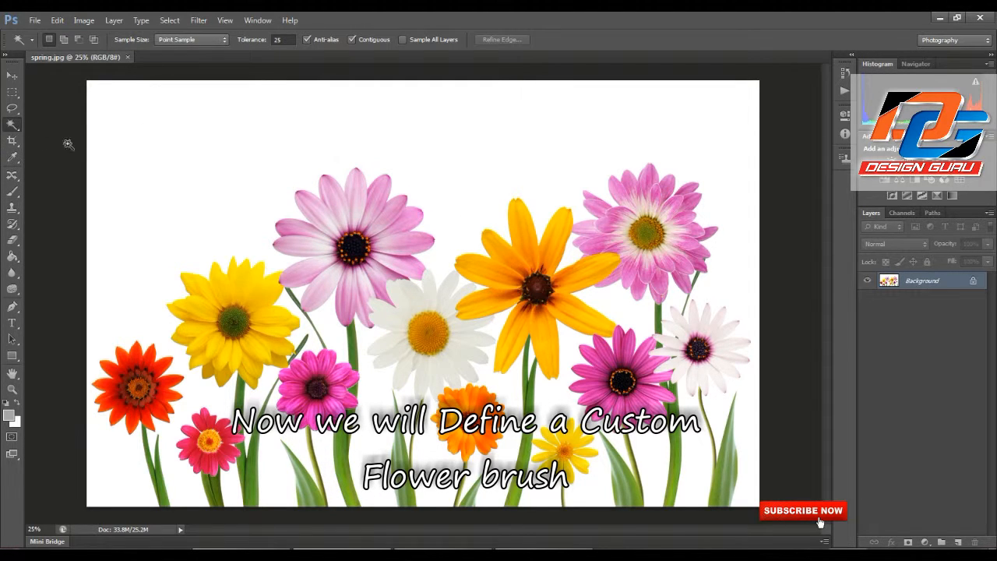
right_click(12, 124)
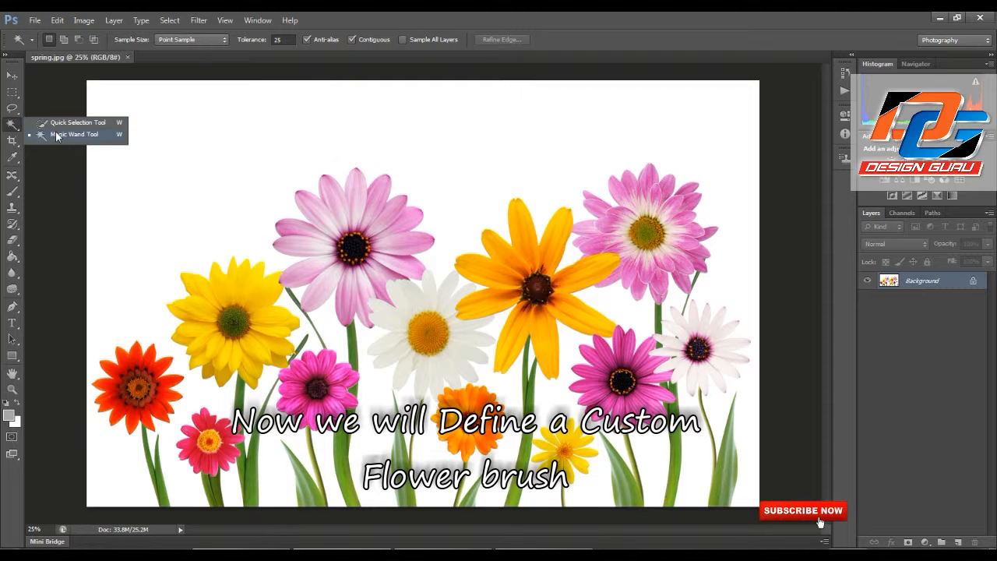
click(56, 137)
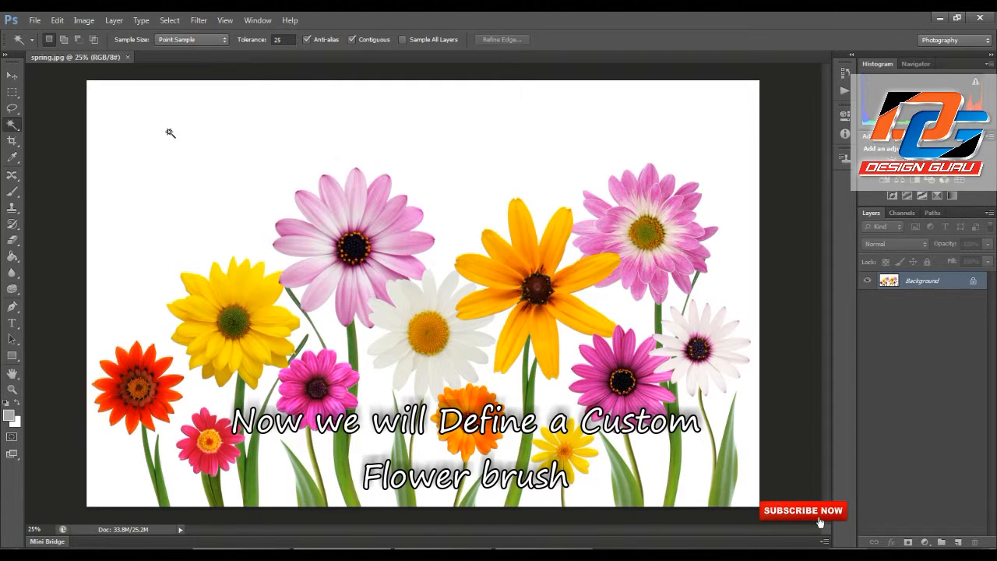
double_click(939, 282)
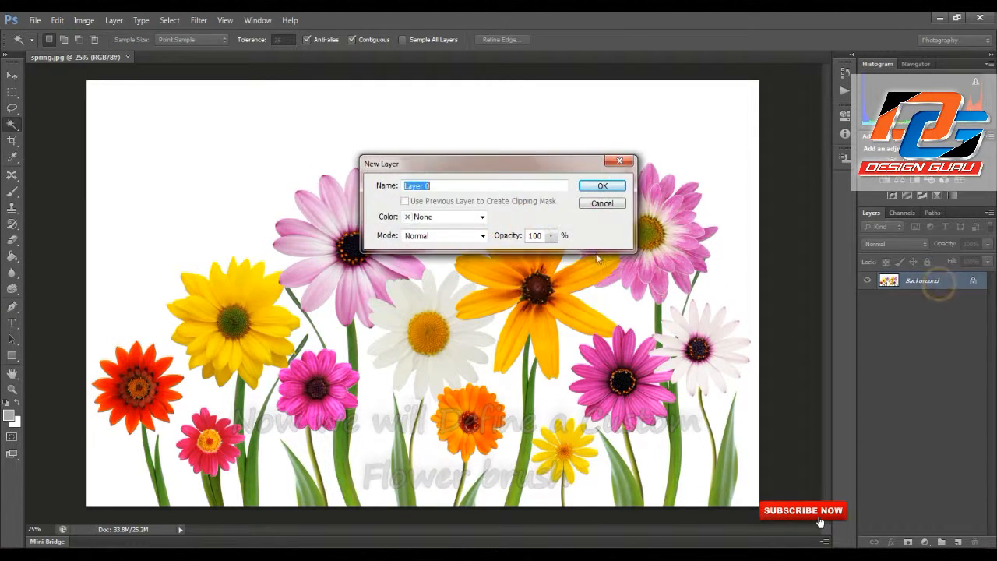
click(602, 187)
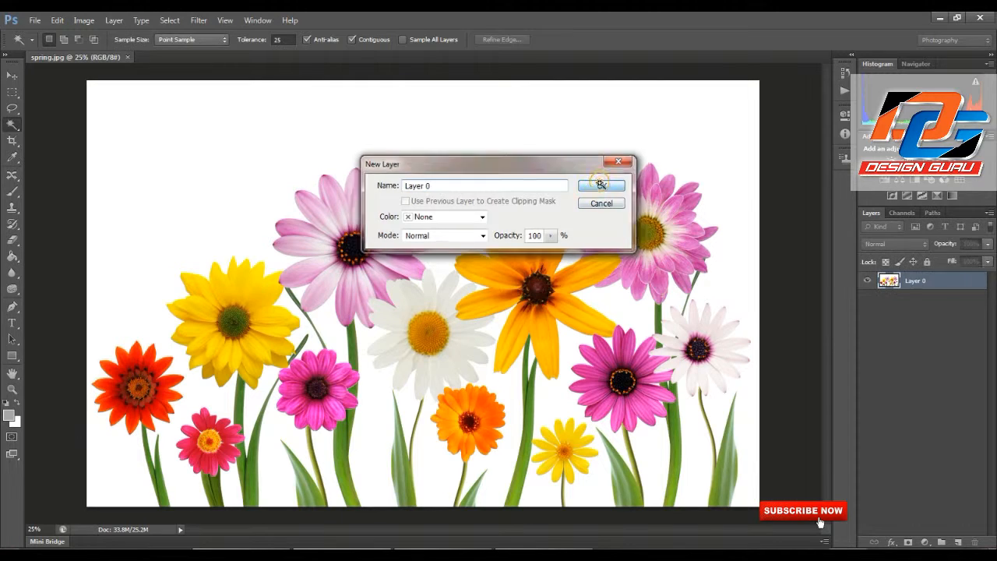
Step: Select the white background and its enclosed areas around the flower stems with the Magic Wand, clear them, and deselect
click(244, 161)
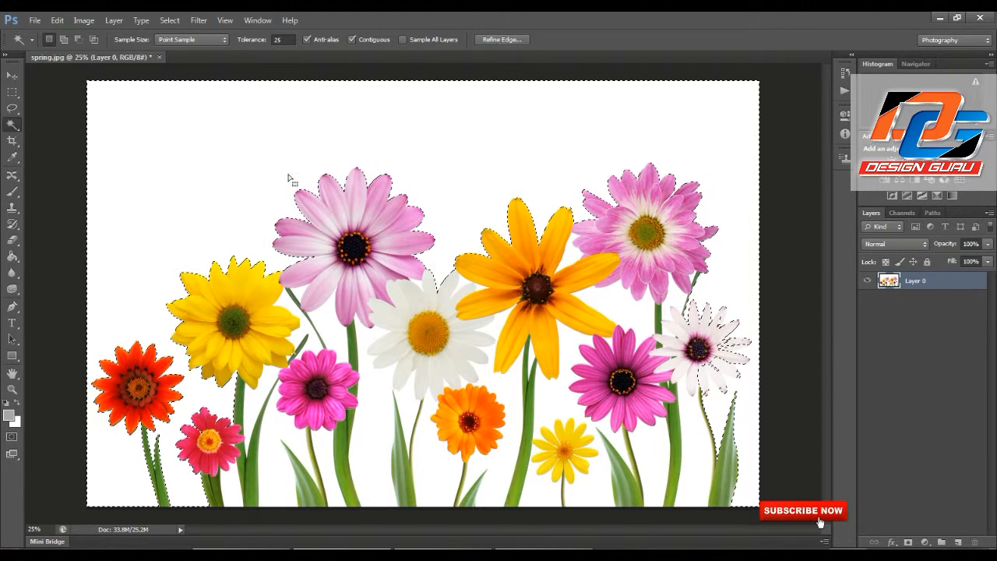
shift+click(257, 407)
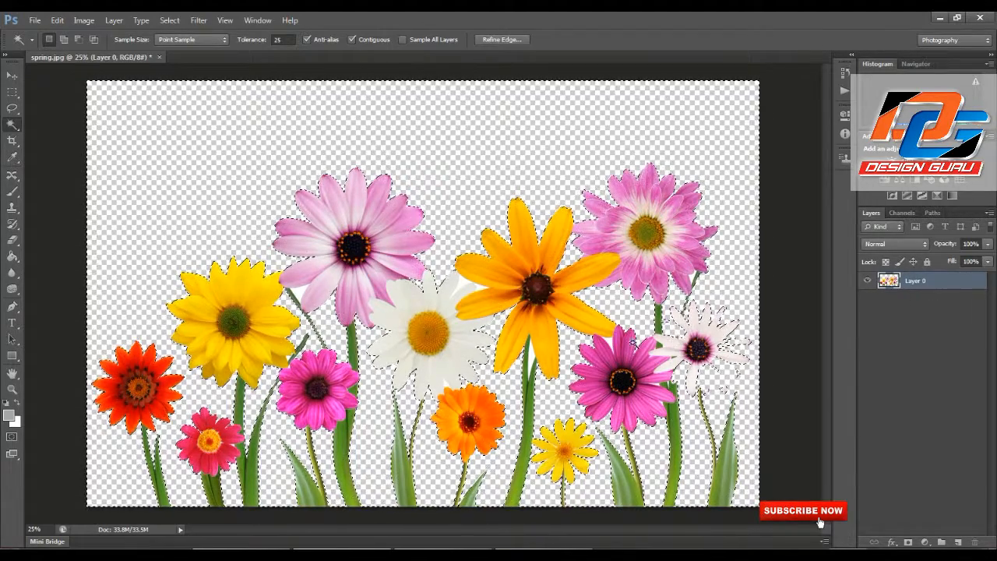
key(shift)
shift+click(530, 358)
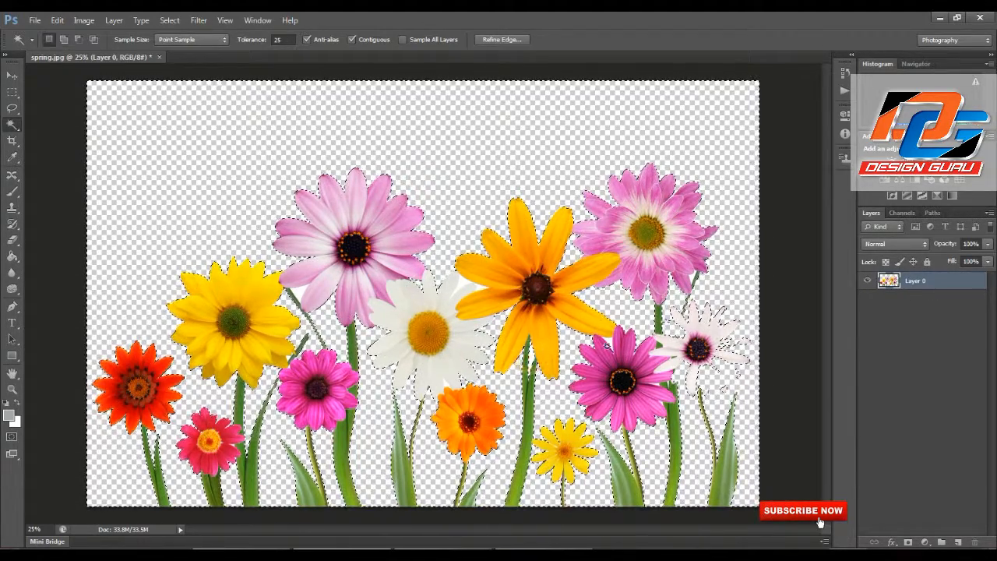
click(57, 21)
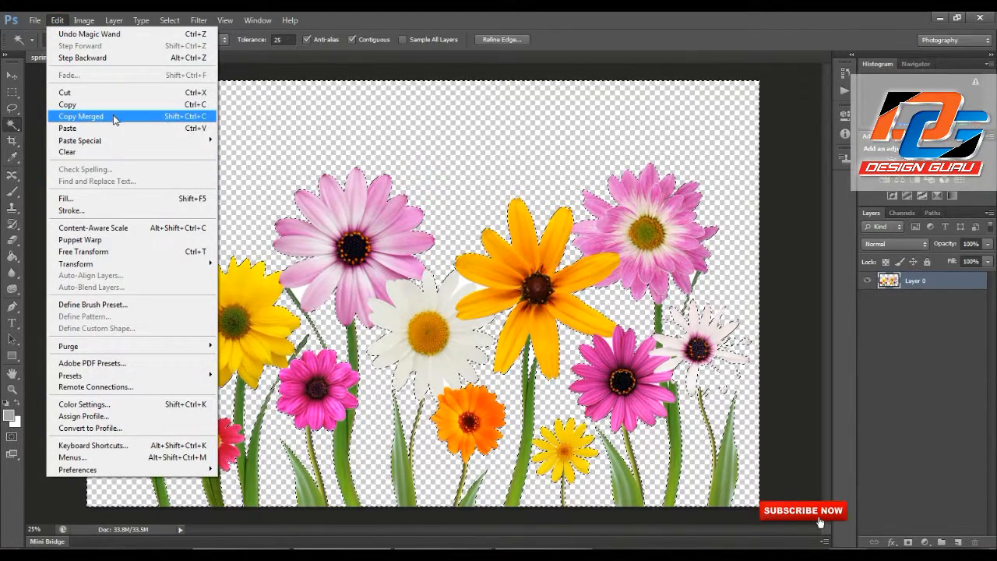
click(112, 154)
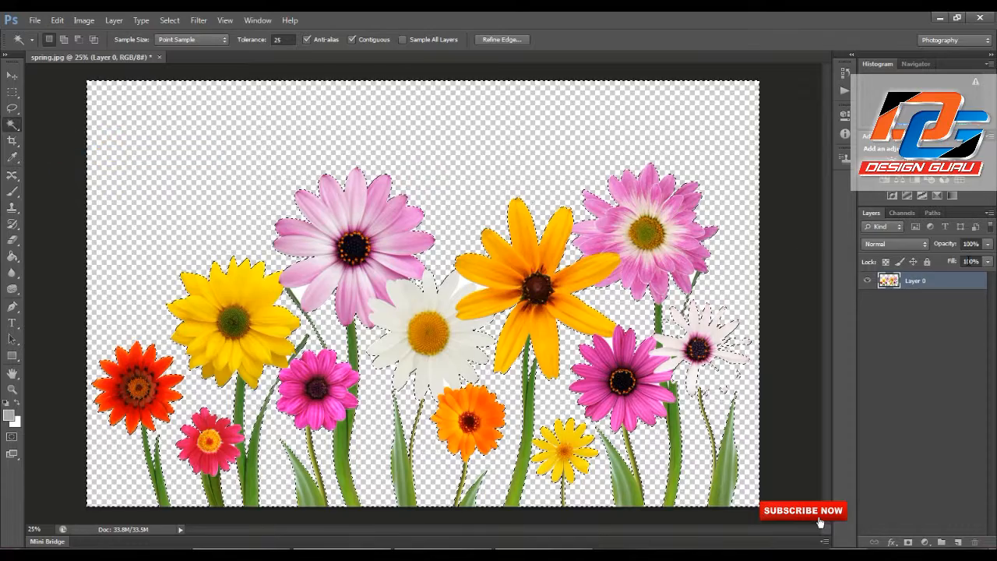
key(ctrl+d)
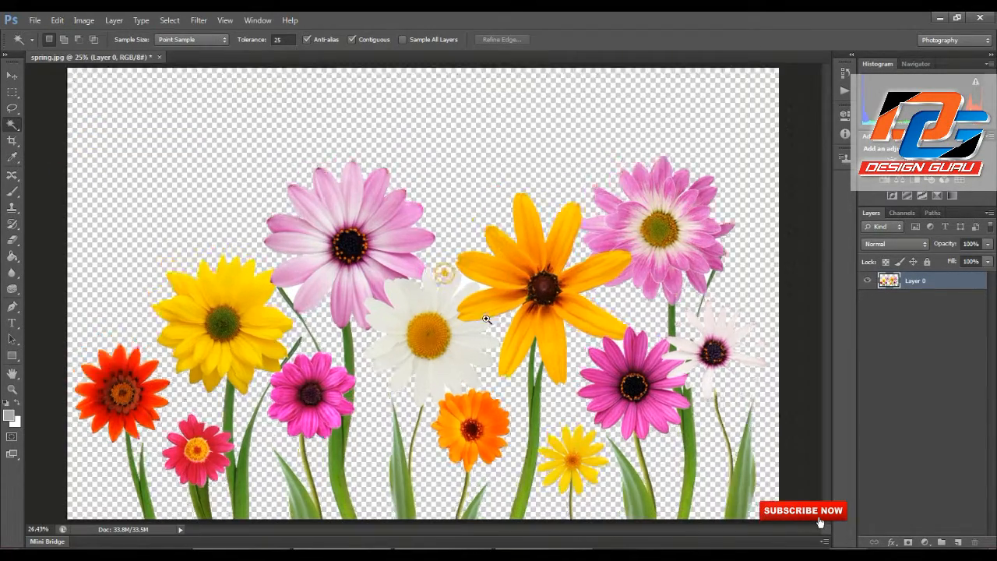
Step: Select and clear the two leftover white gaps between the white daisy and the orange flower, and deselect
scroll(493, 313, up, 5)
click(487, 297)
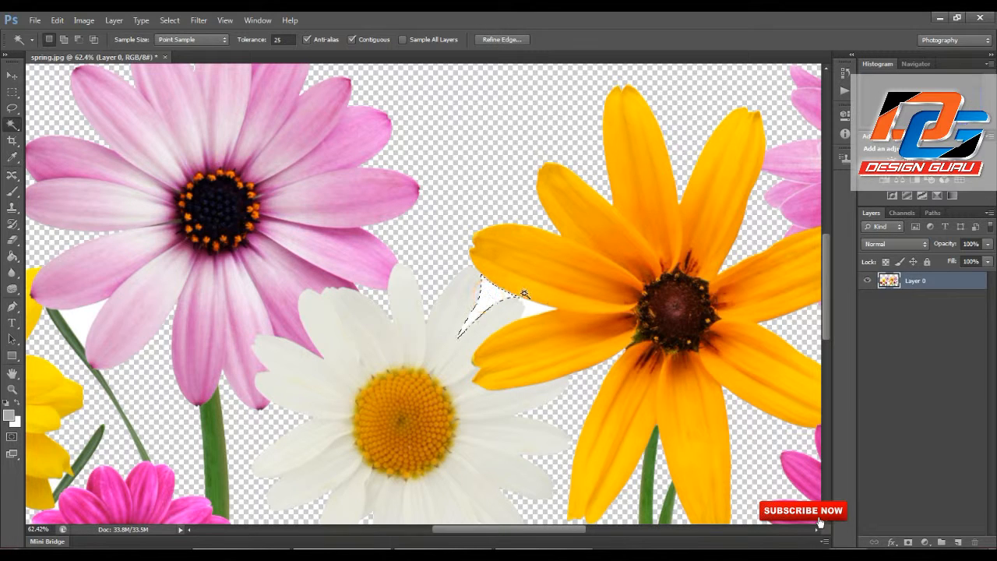
click(57, 21)
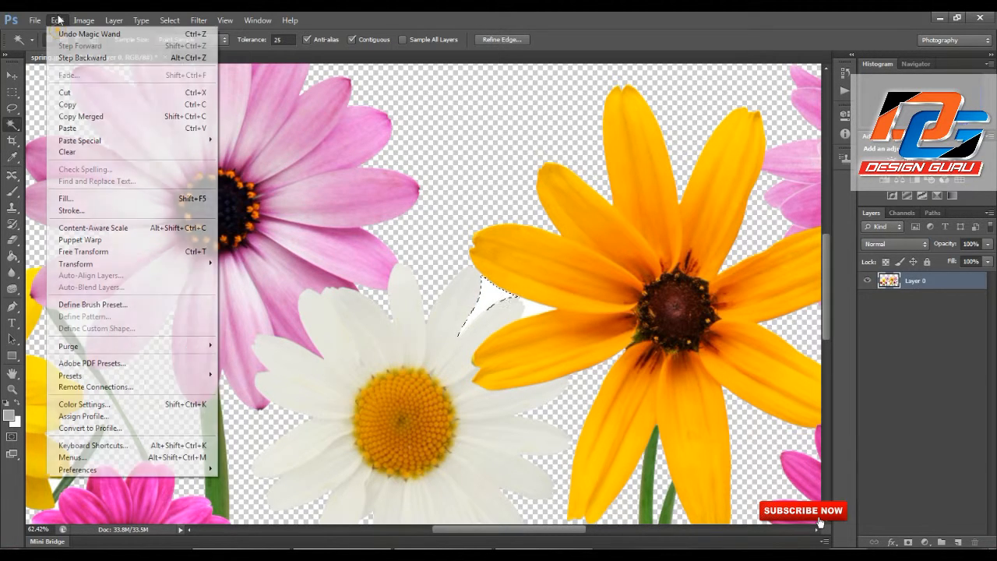
click(80, 153)
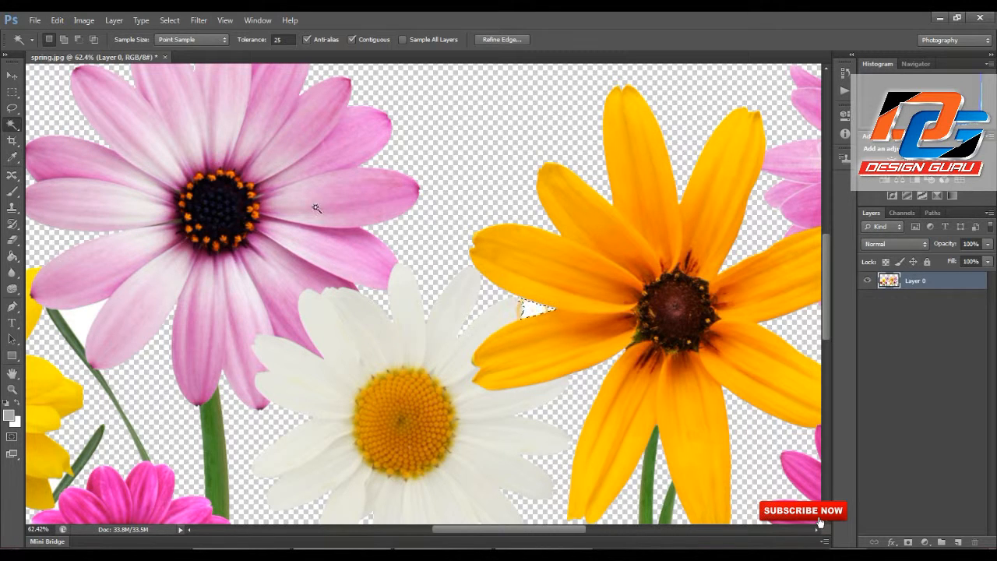
click(57, 20)
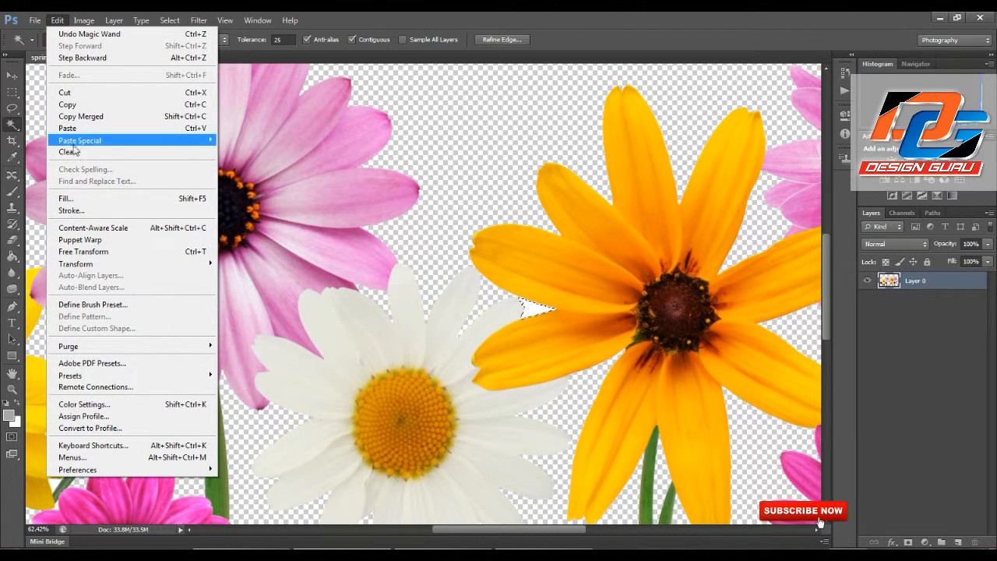
click(67, 152)
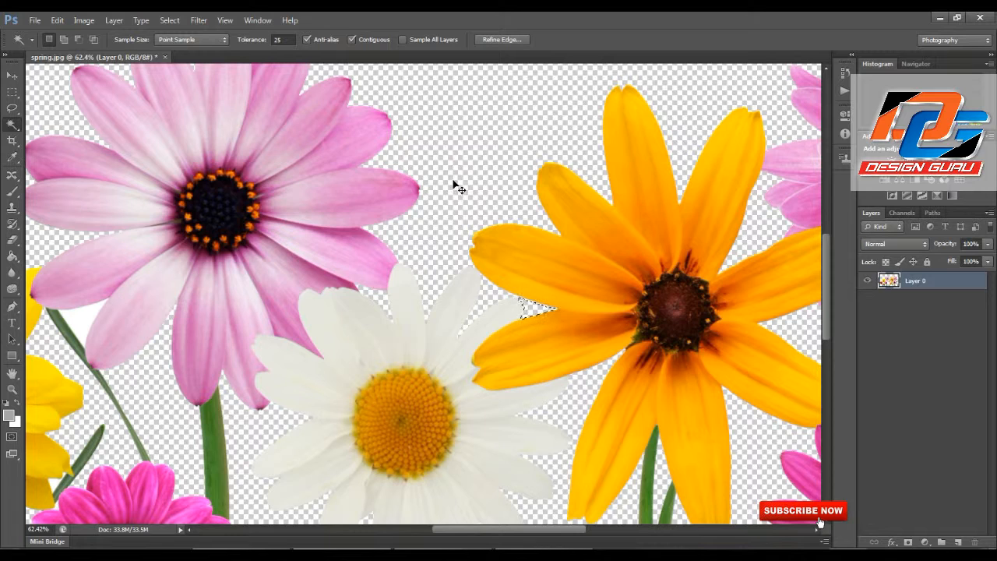
key(ctrl+d)
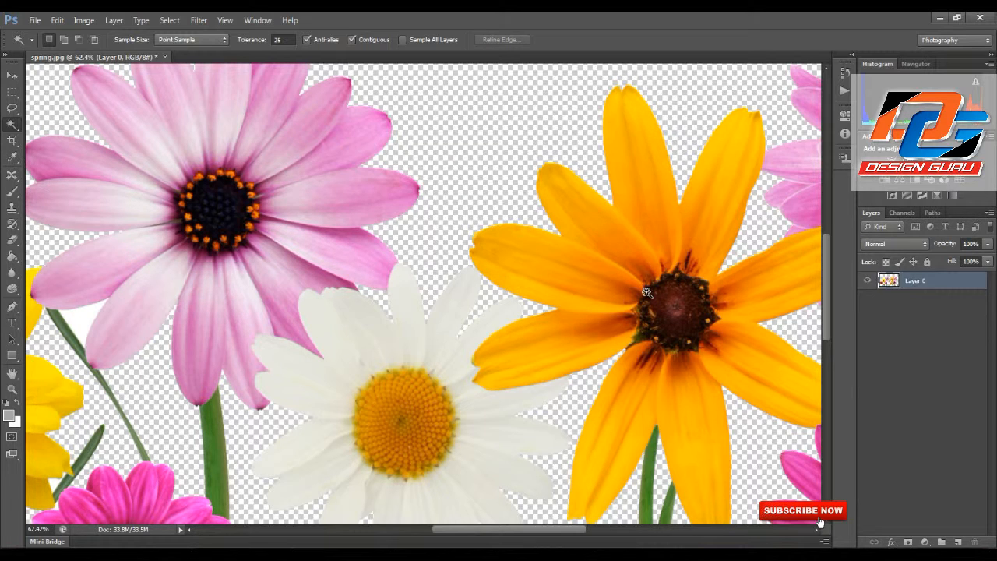
Step: Define the cut-out flower image as a brush preset named Brush 1
key(v)
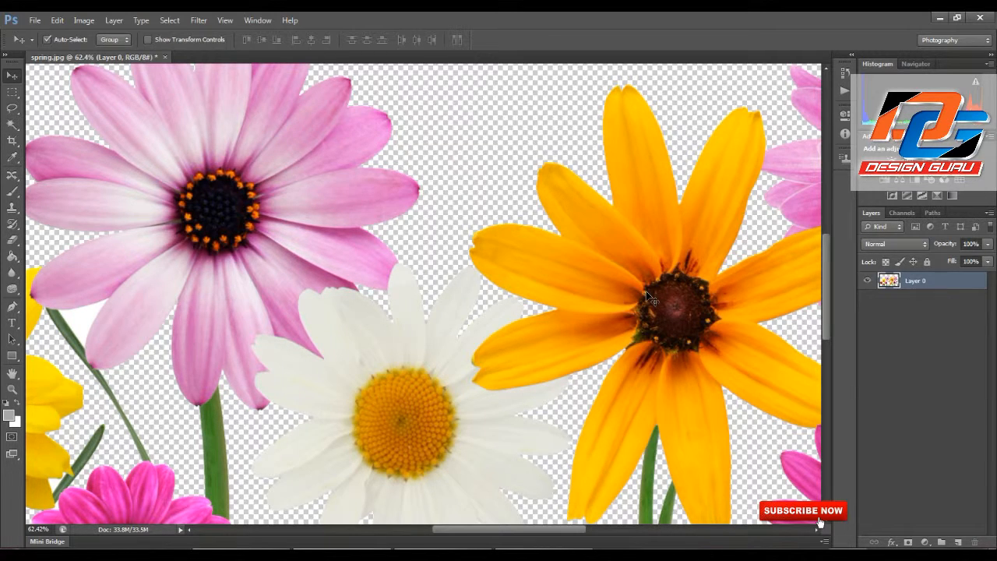
key(ctrl+0)
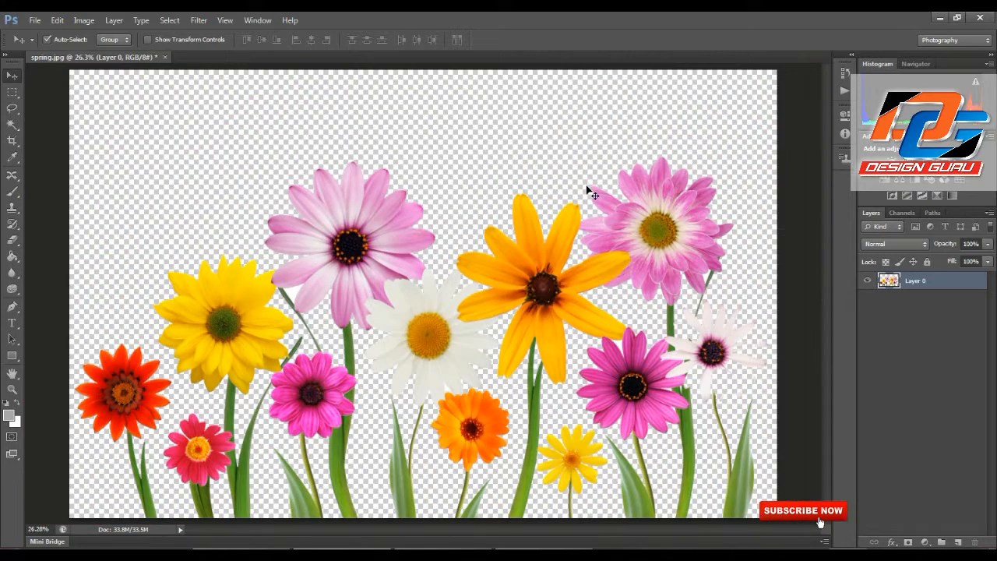
click(57, 21)
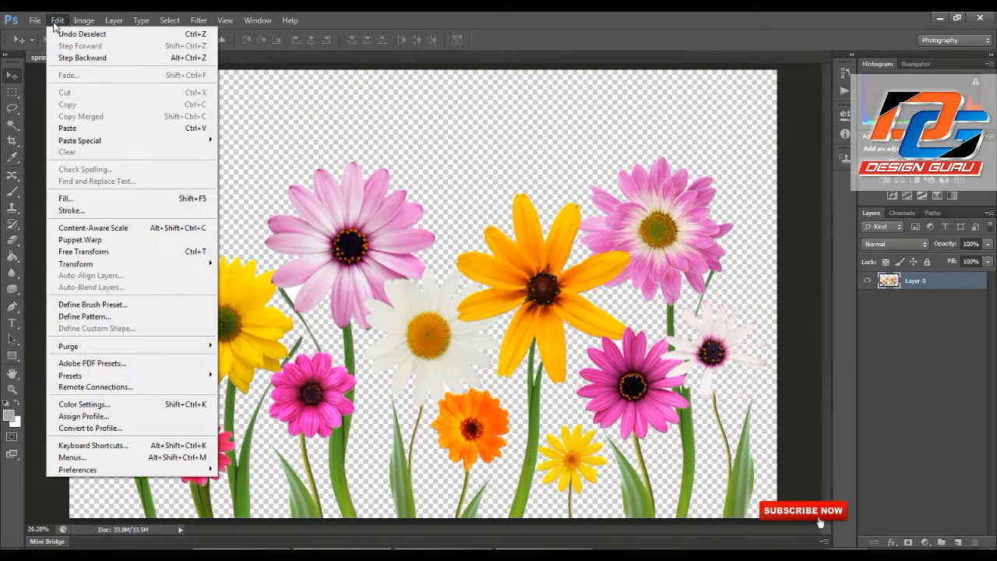
click(130, 309)
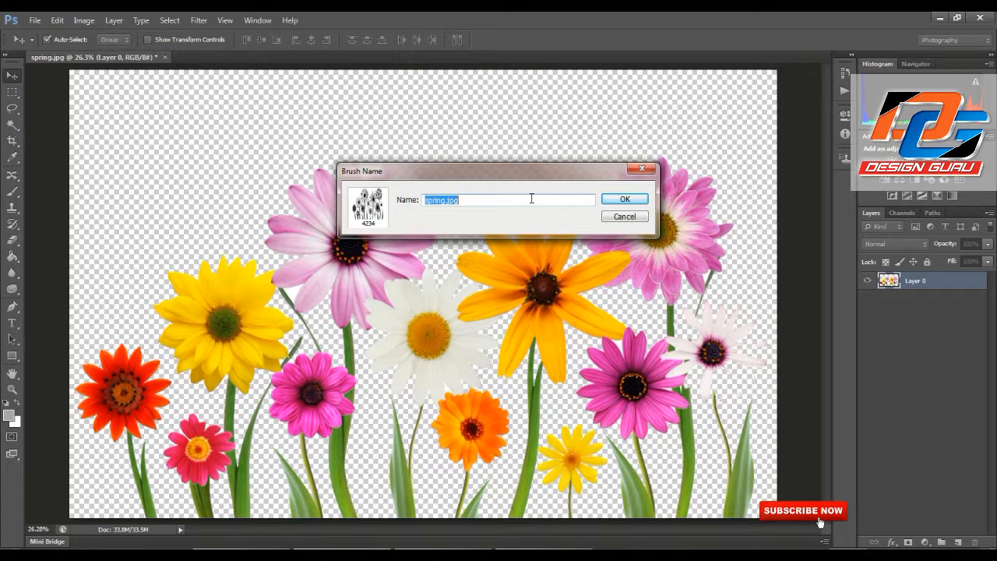
text(Brush 1)
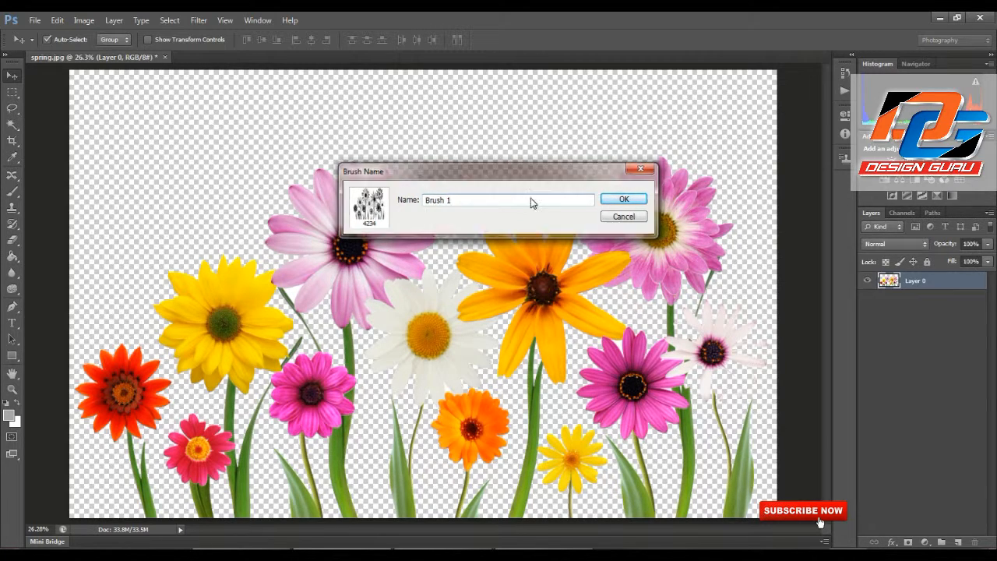
key(Return)
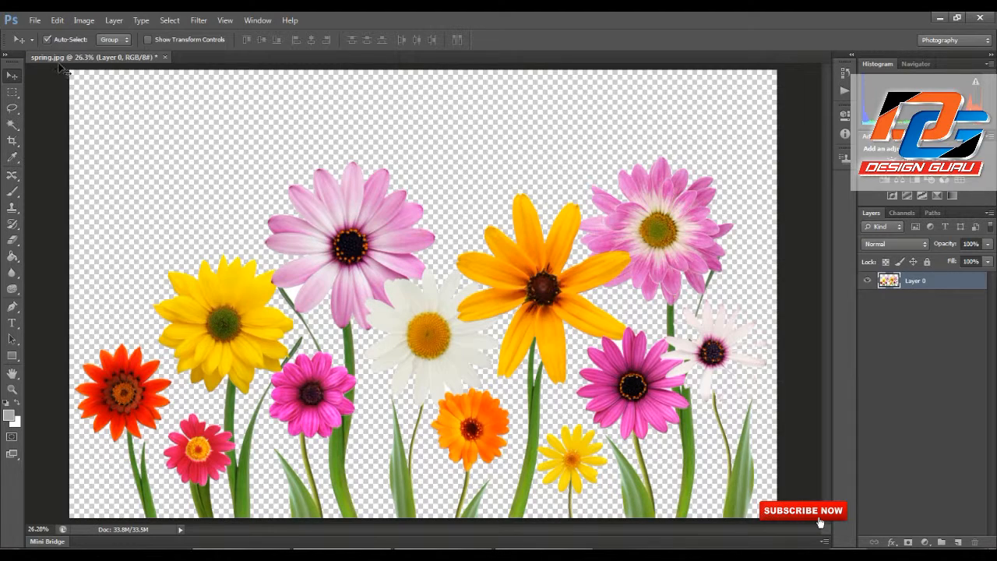
Step: Create a new white RGB document 2286 by 1400 pixels with a resolution of 120 pixels/inch
click(34, 19)
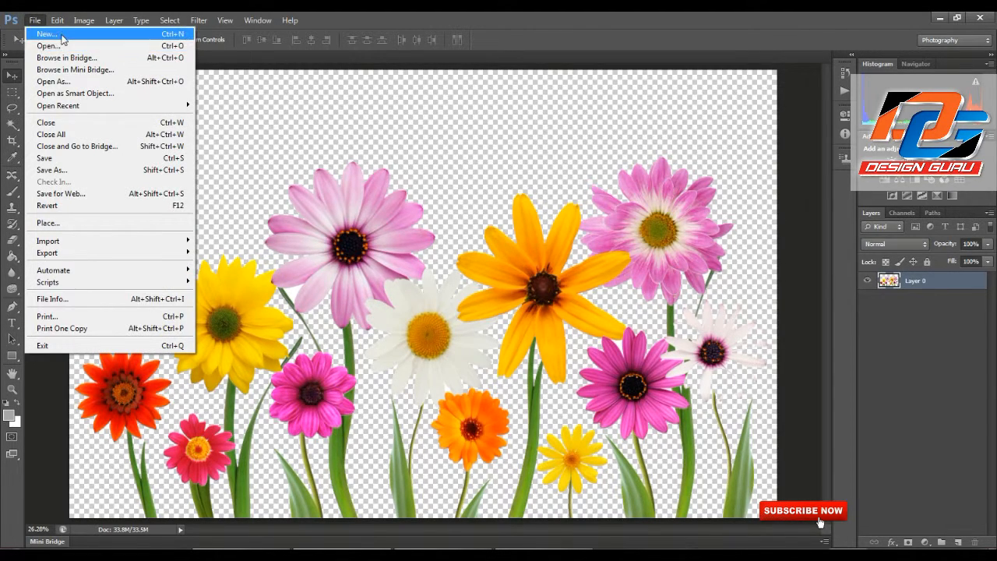
click(48, 33)
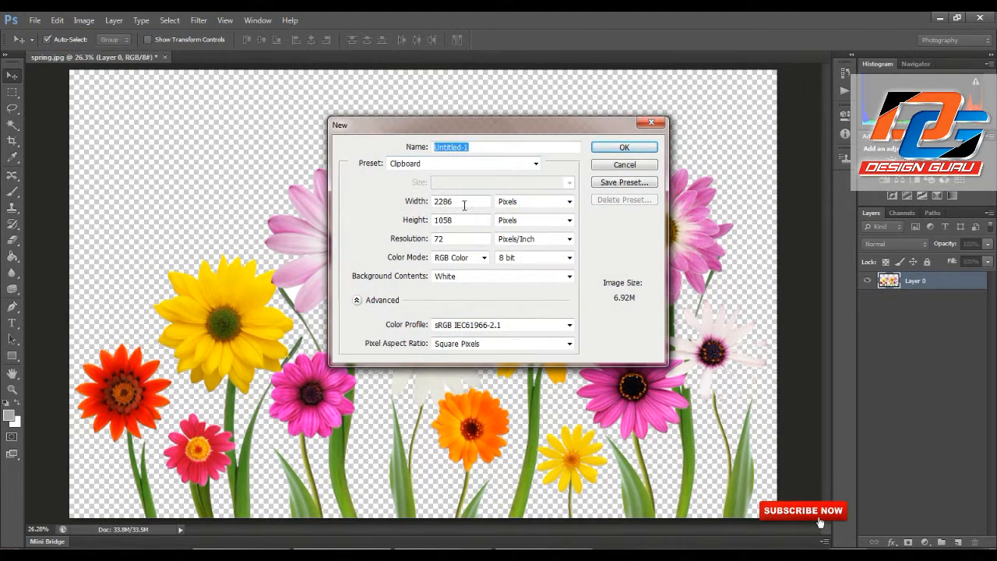
double_click(464, 203)
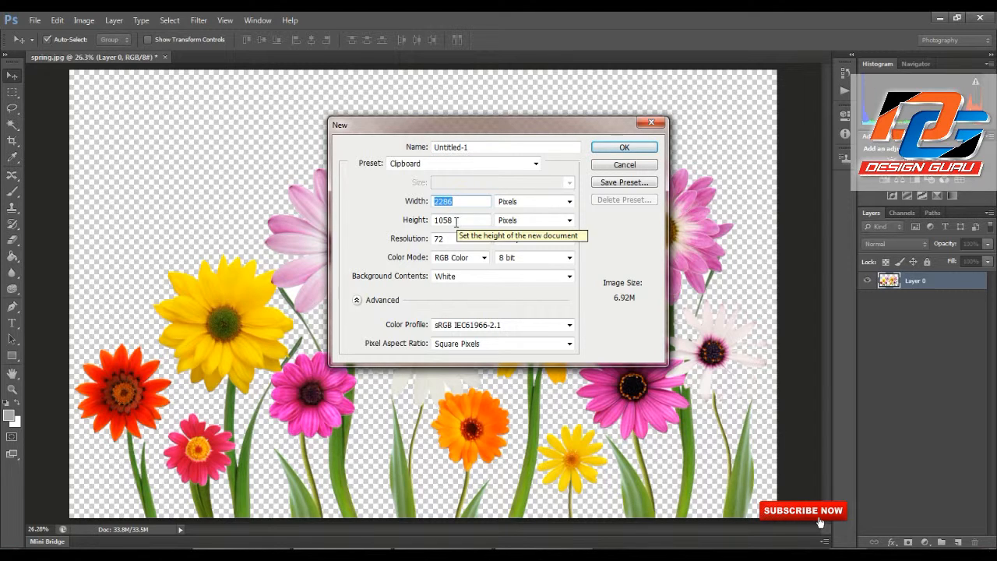
double_click(456, 221)
text(1400)
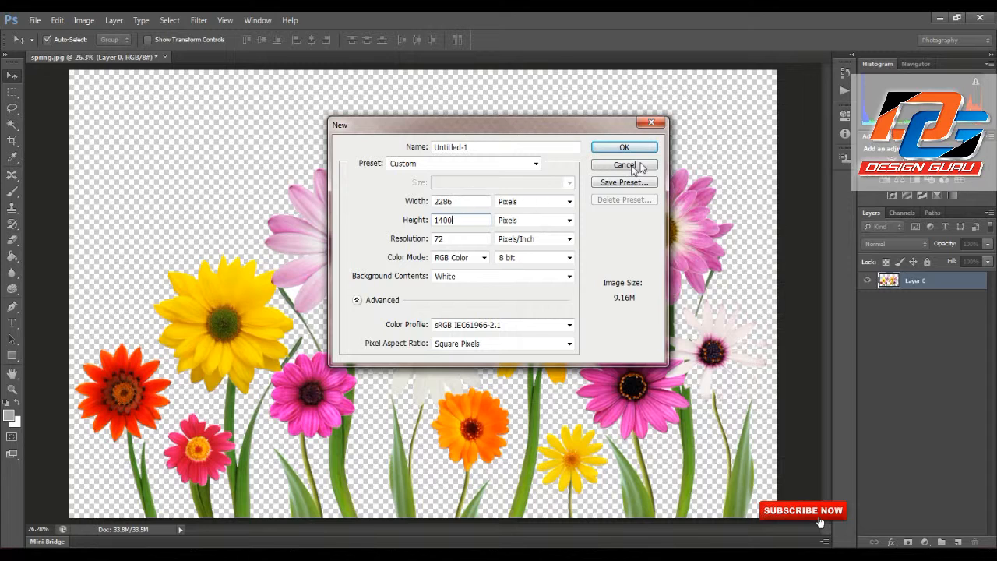
click(457, 238)
double_click(457, 238)
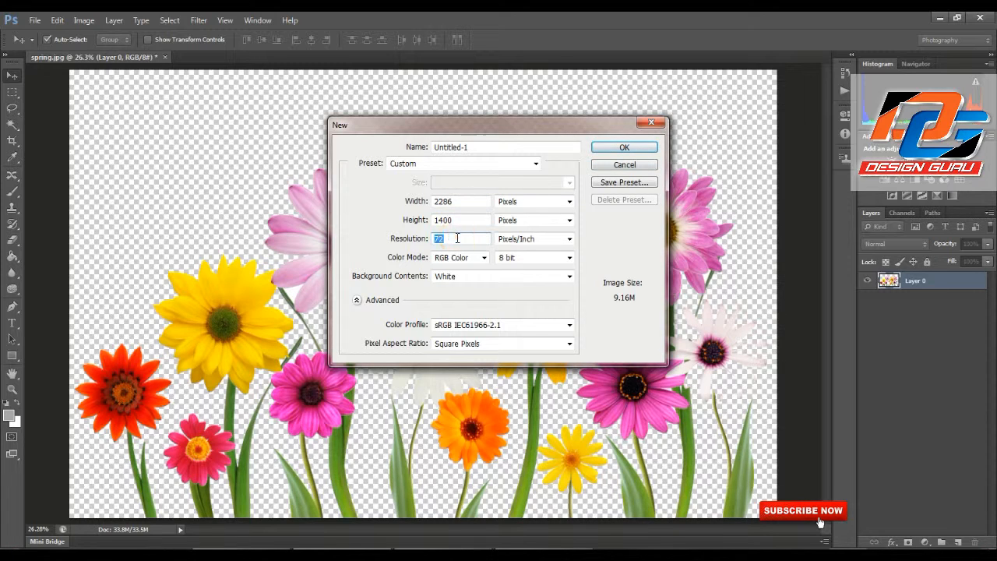
text(120)
click(607, 148)
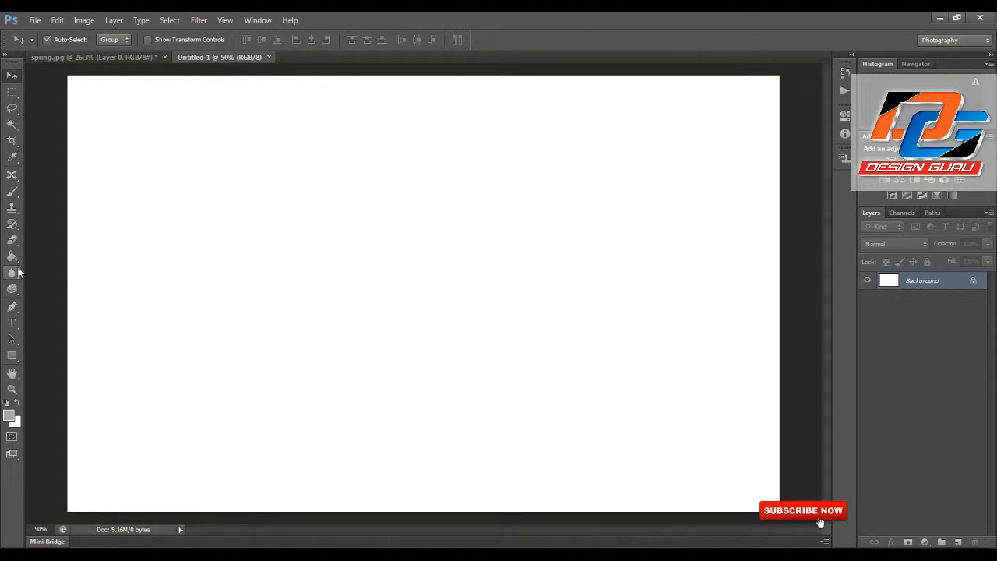
Step: Activate the Brush tool with the new 4234 px flower brush and reduce its size to 1200 px
click(12, 191)
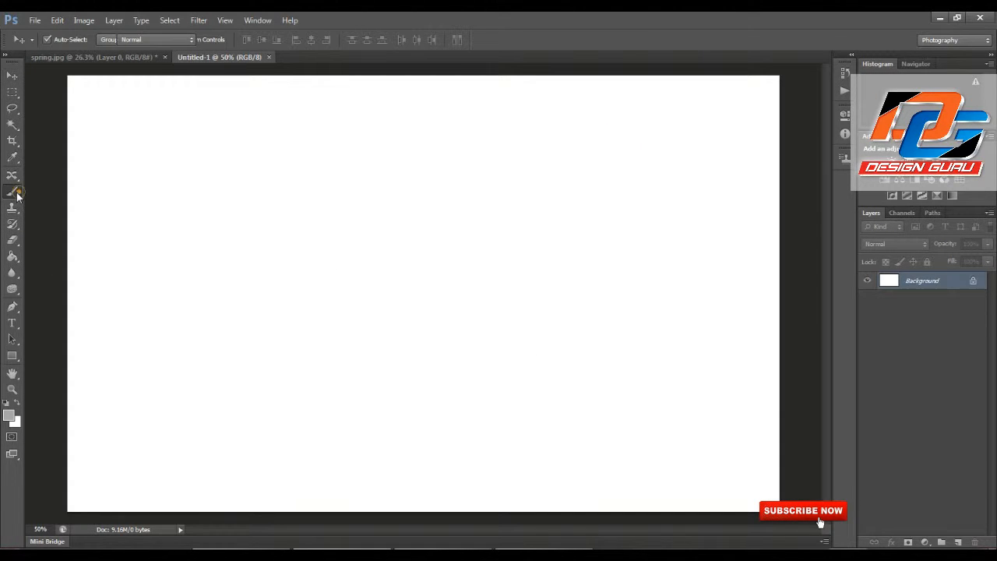
click(52, 39)
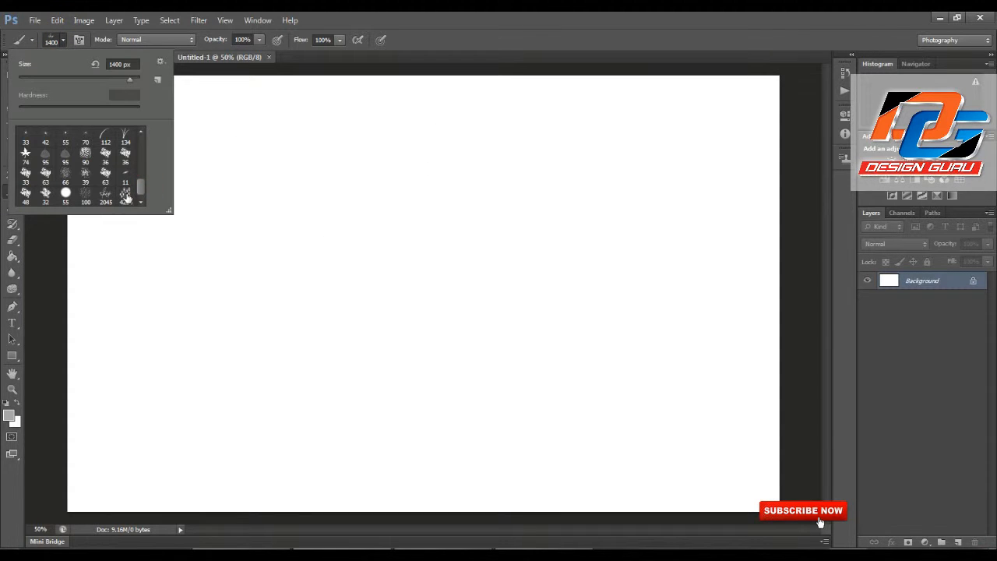
mouse_move(139, 187)
mouse_down()
mouse_move(148, 125)
mouse_move(146, 201)
mouse_up()
click(125, 194)
key(Return)
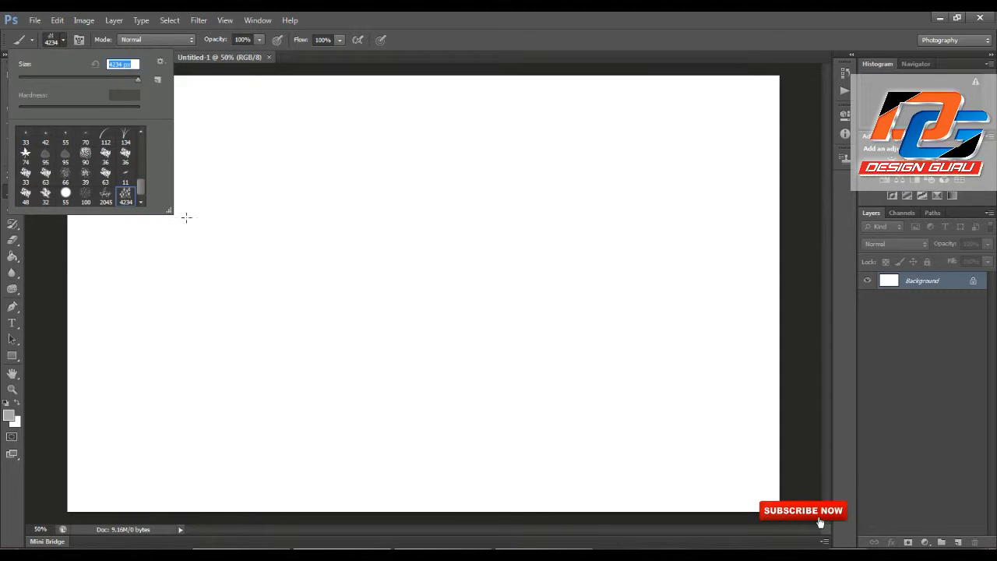
click(133, 198)
click(508, 29)
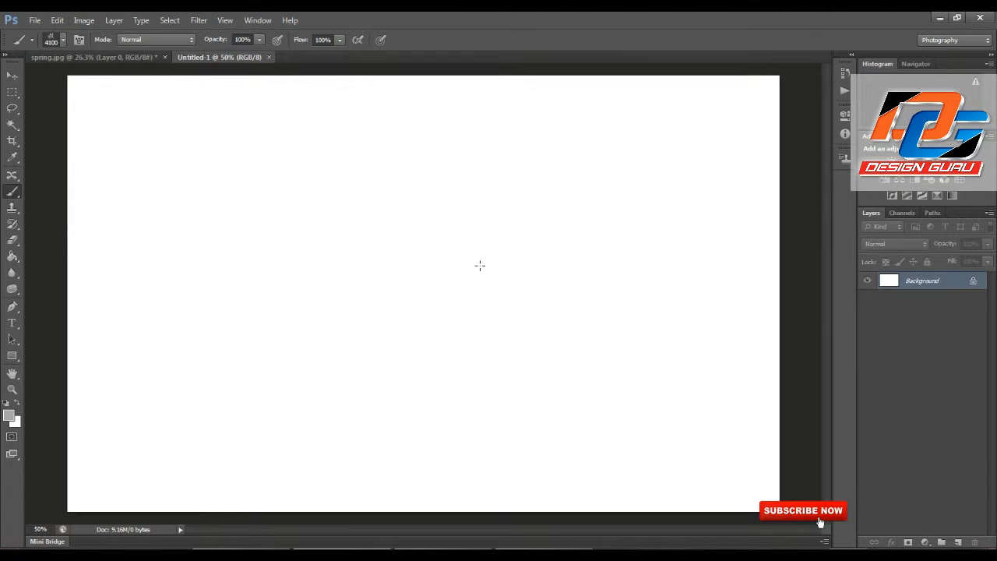
click(480, 265)
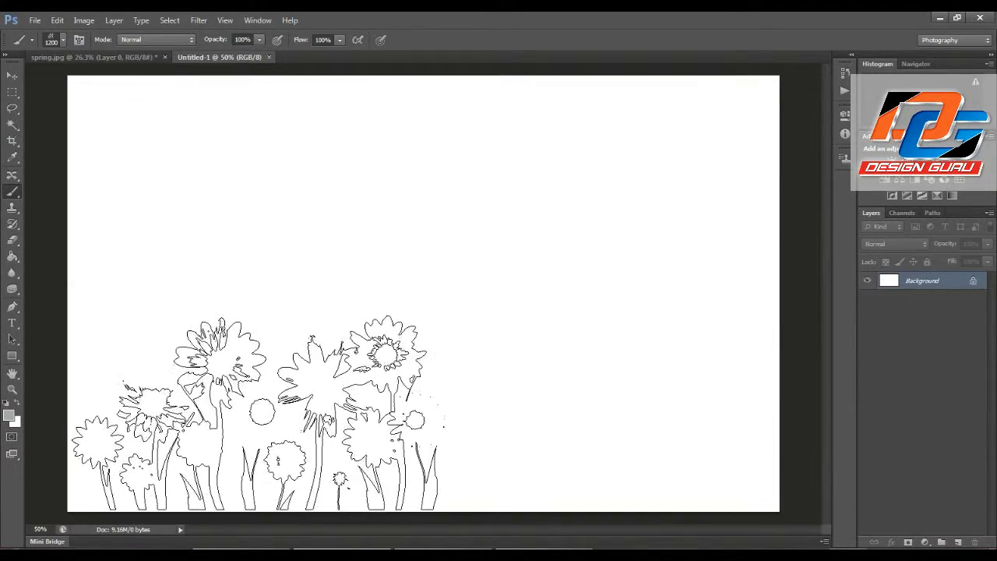
Step: Set the foreground colour to red (ff0000) and stamp the flower brush at 1000 px in the canvas's lower-left corner
click(9, 416)
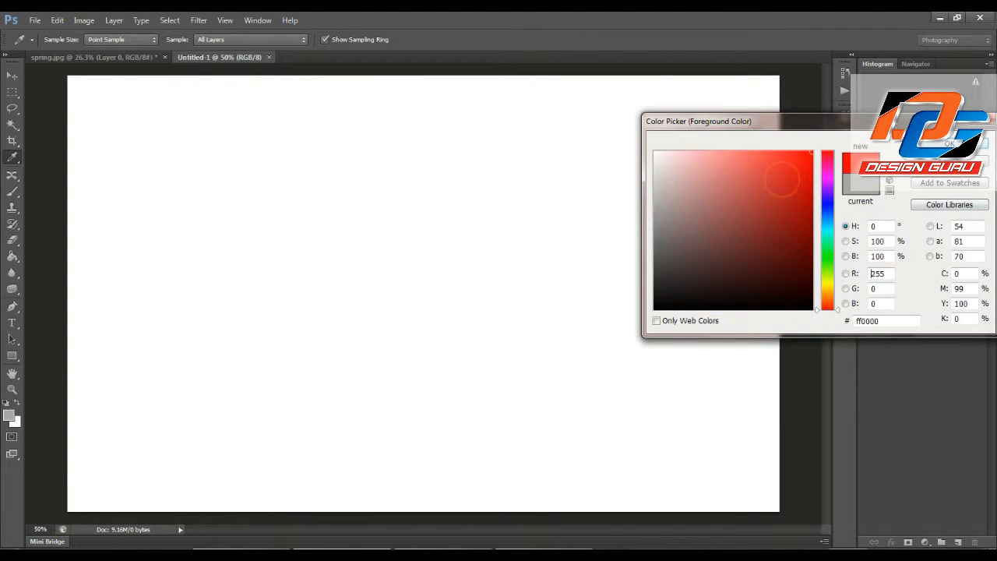
click(949, 143)
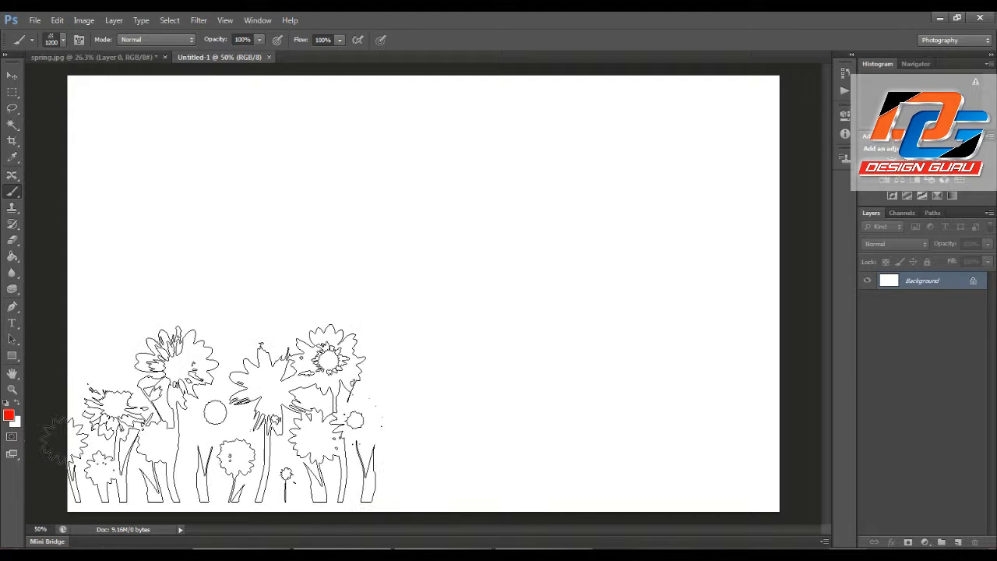
key(bracketleft)
key(bracketleft)
key(bracketleft)
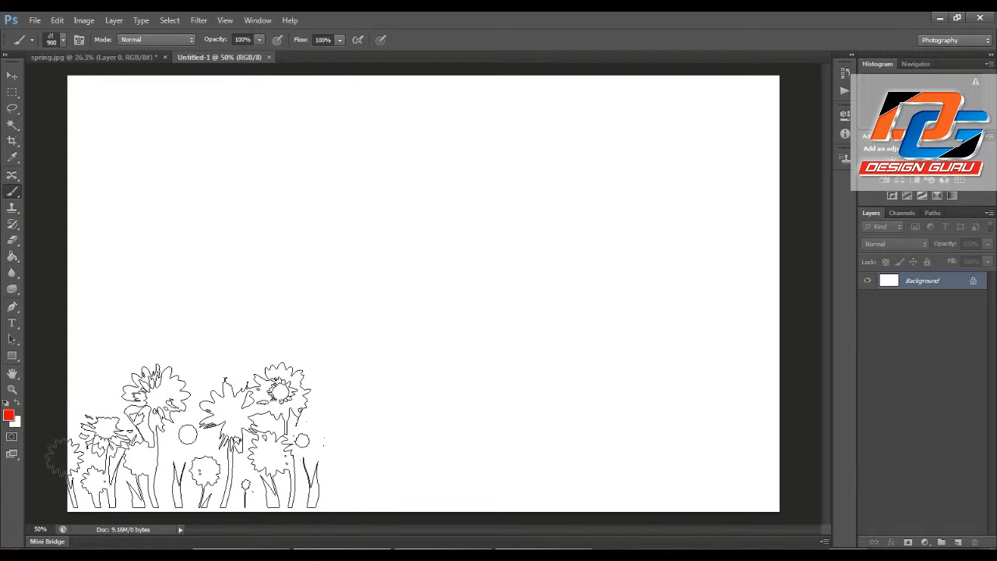
key(bracketright)
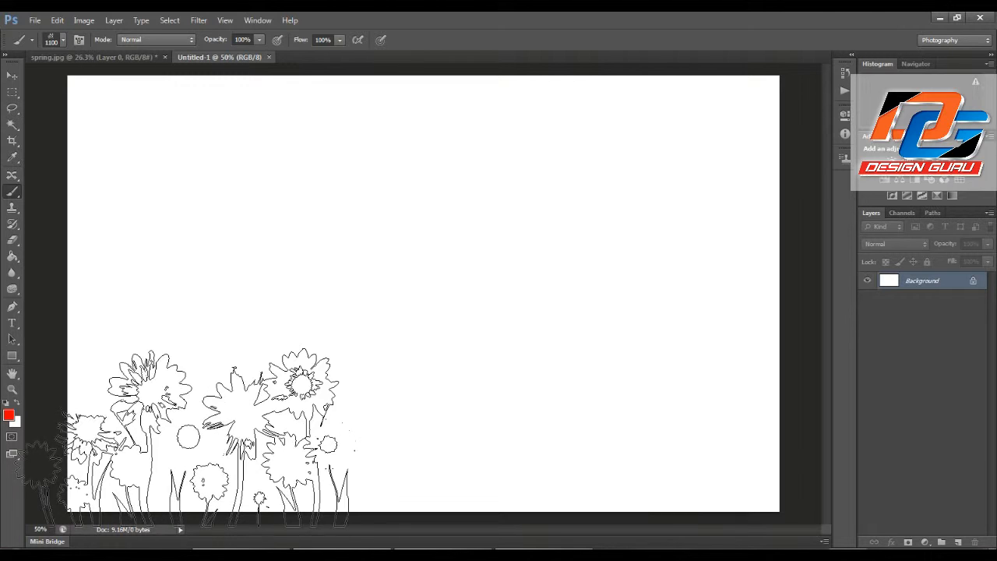
key(bracketleft)
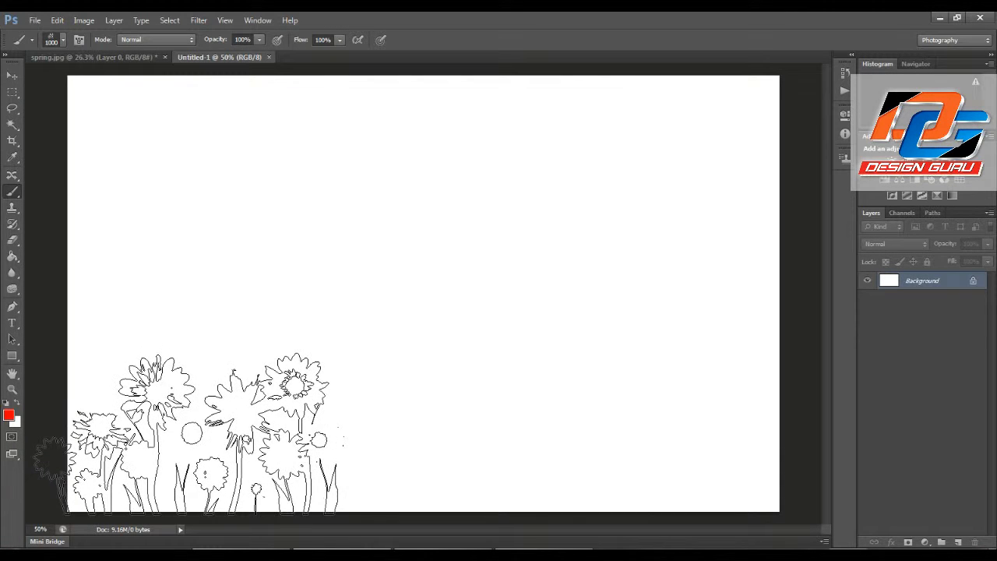
click(191, 433)
click(192, 433)
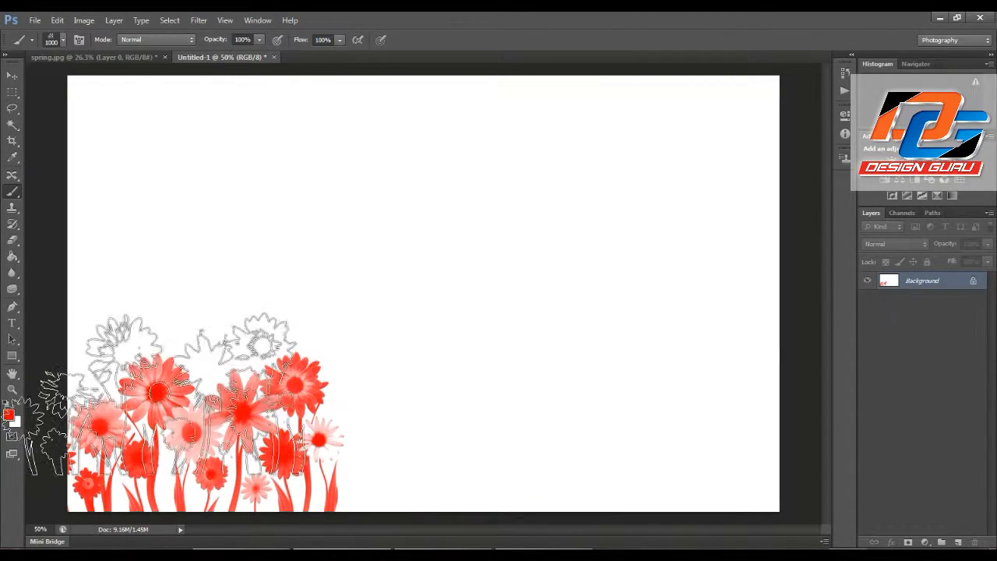
Step: Set the foreground colour to dark green (347400) and stamp the flower brush along the canvas's bottom edge, beside the red flowers
click(9, 414)
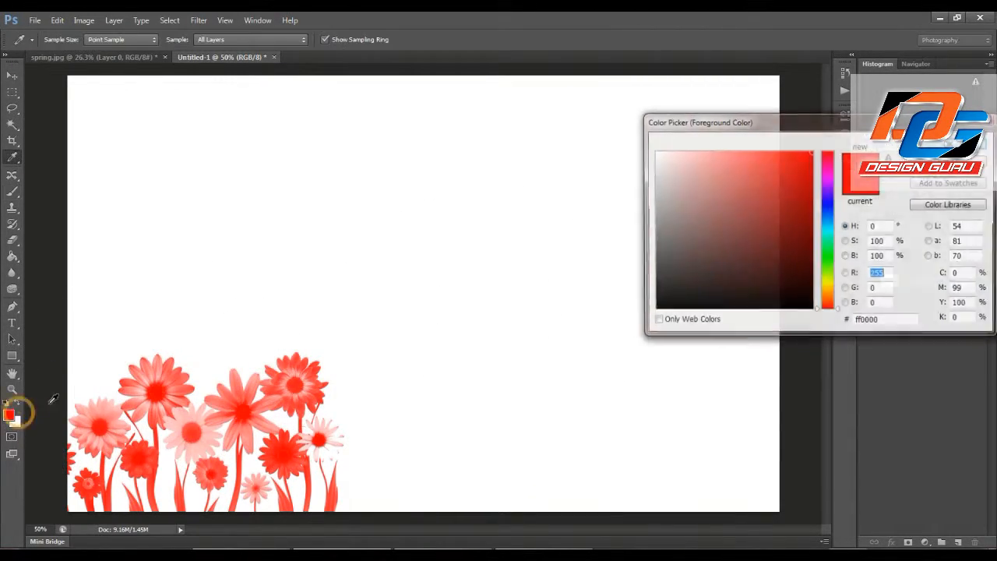
click(828, 268)
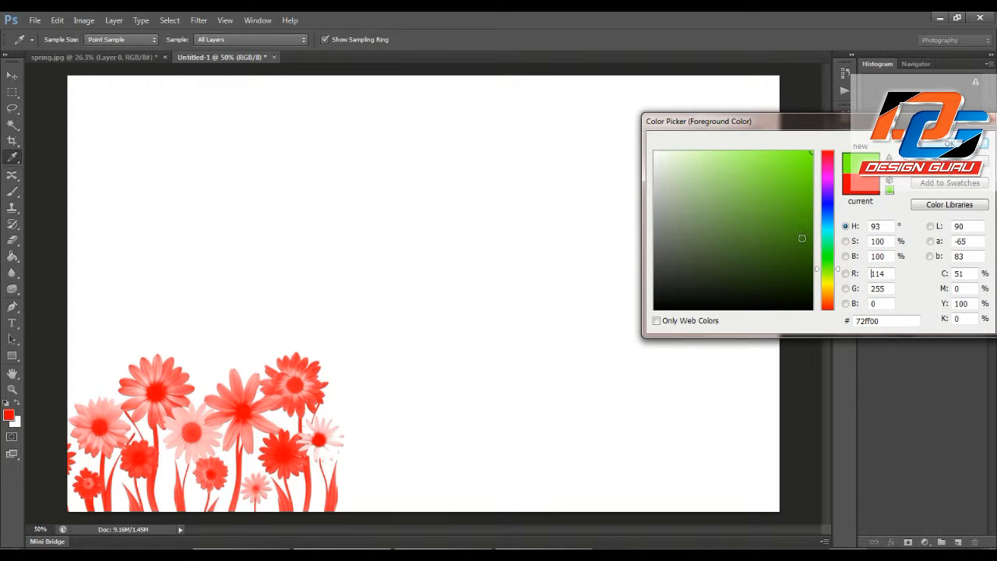
click(806, 236)
key(Return)
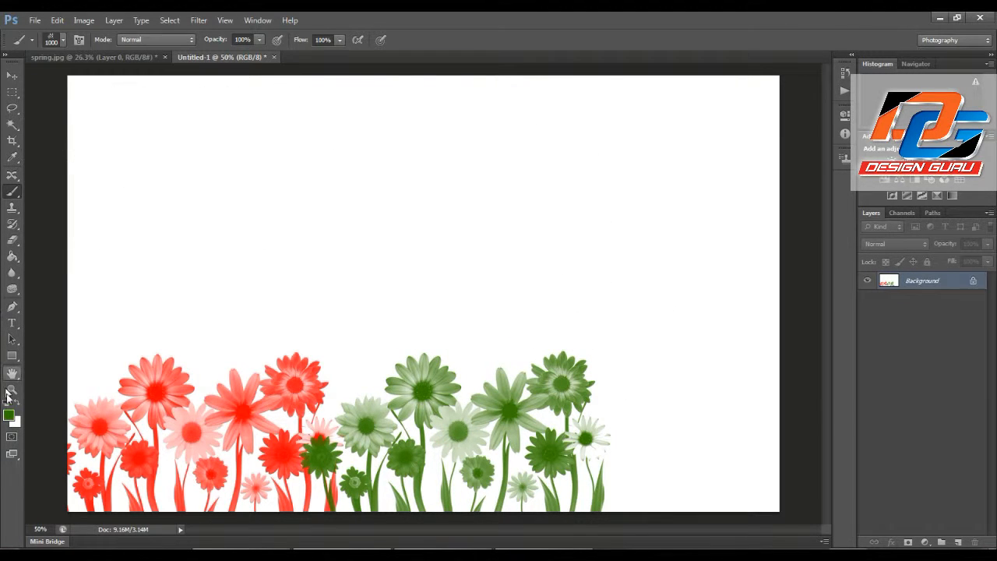
Step: Set the foreground colour to yellow (f0ff00), stamp the flower brush in the canvas's lower-right corner, and switch to the Move tool
click(9, 417)
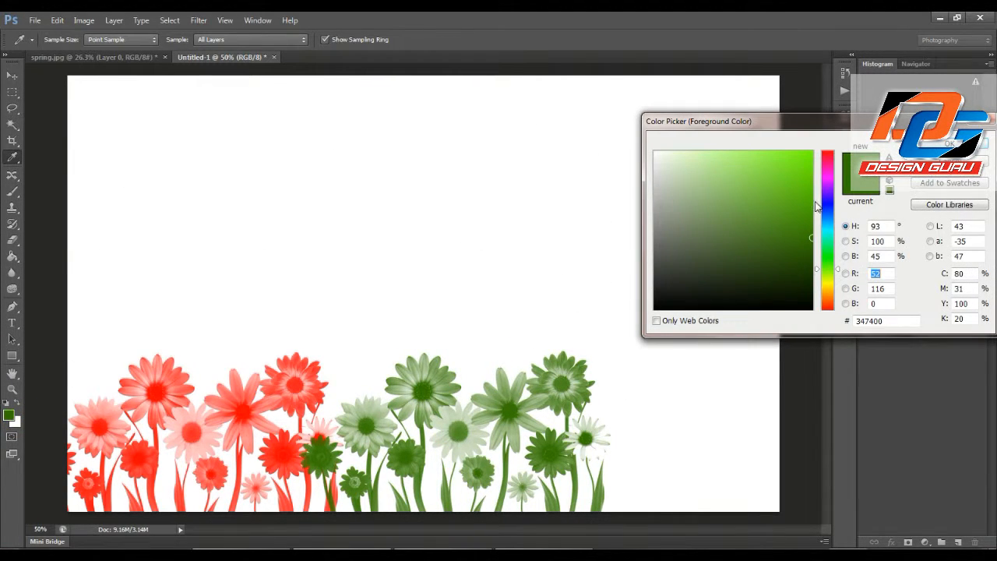
click(828, 283)
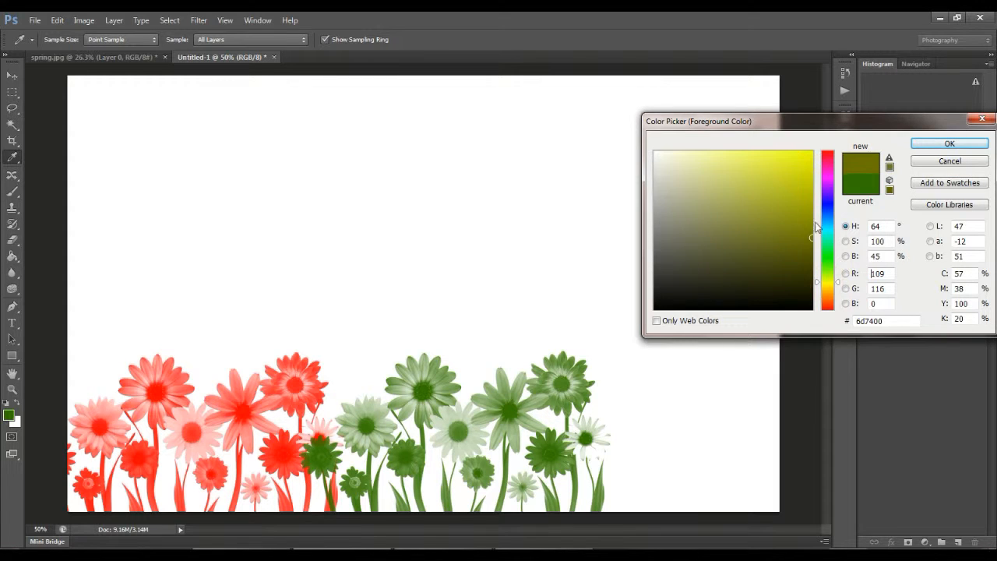
click(812, 153)
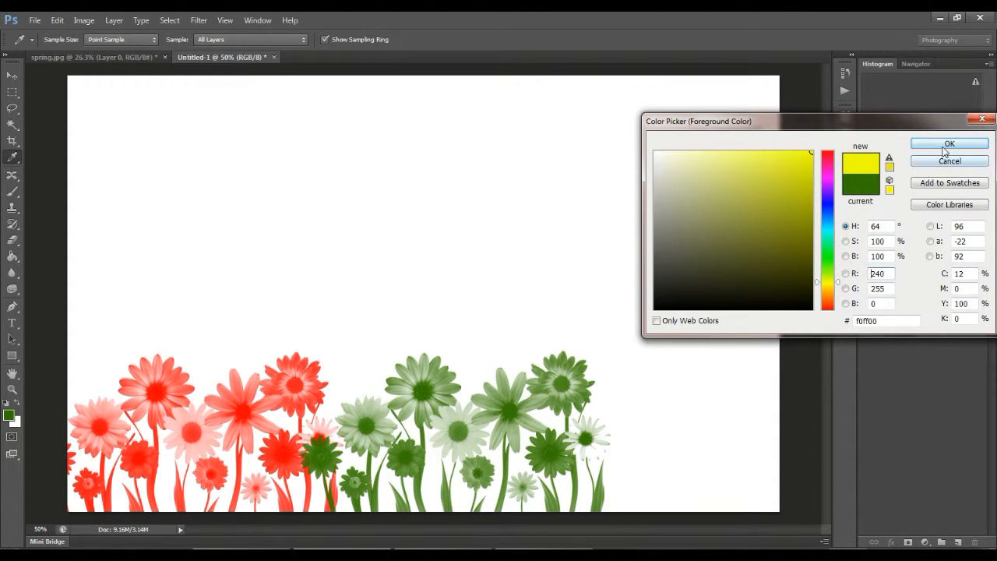
click(950, 144)
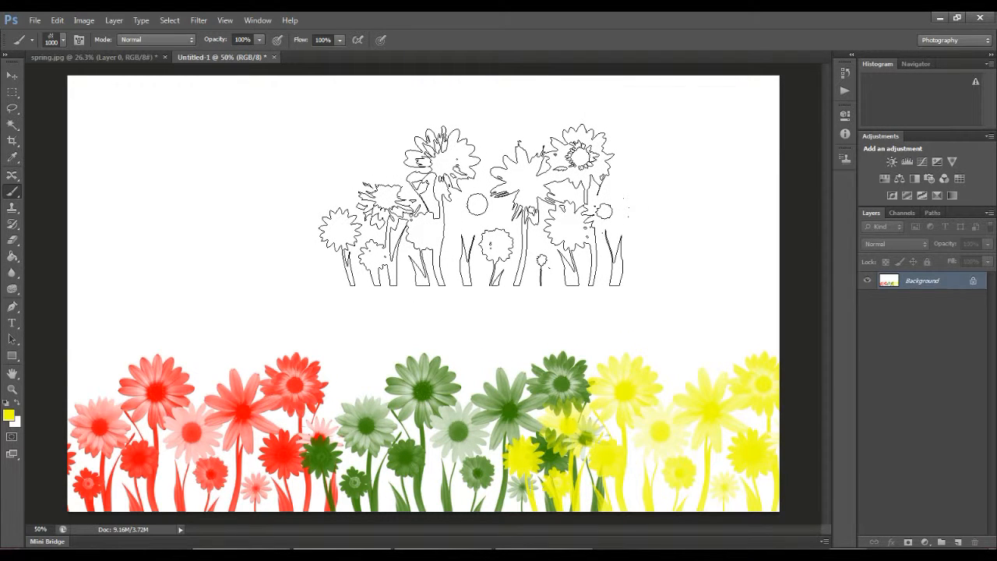
key(v)
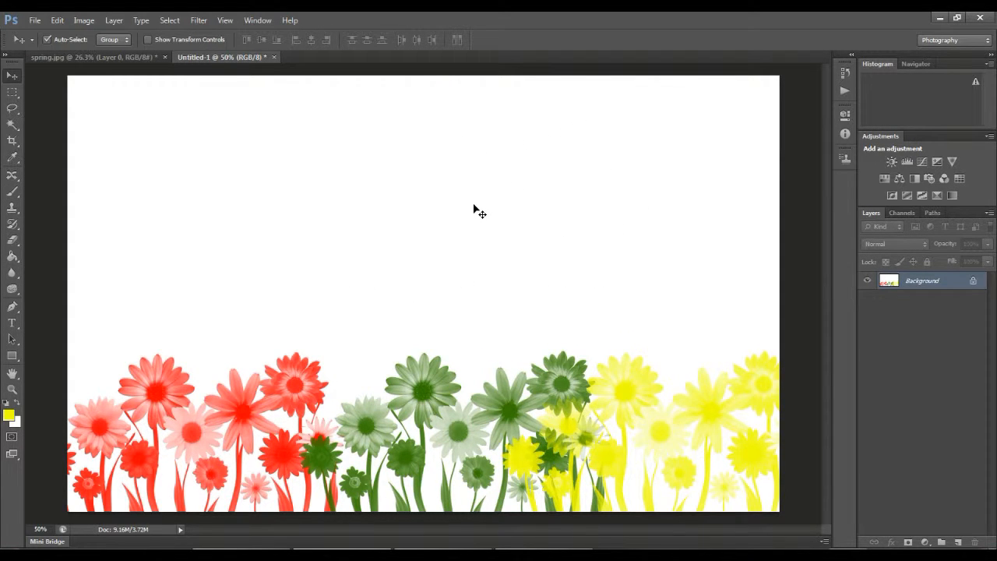